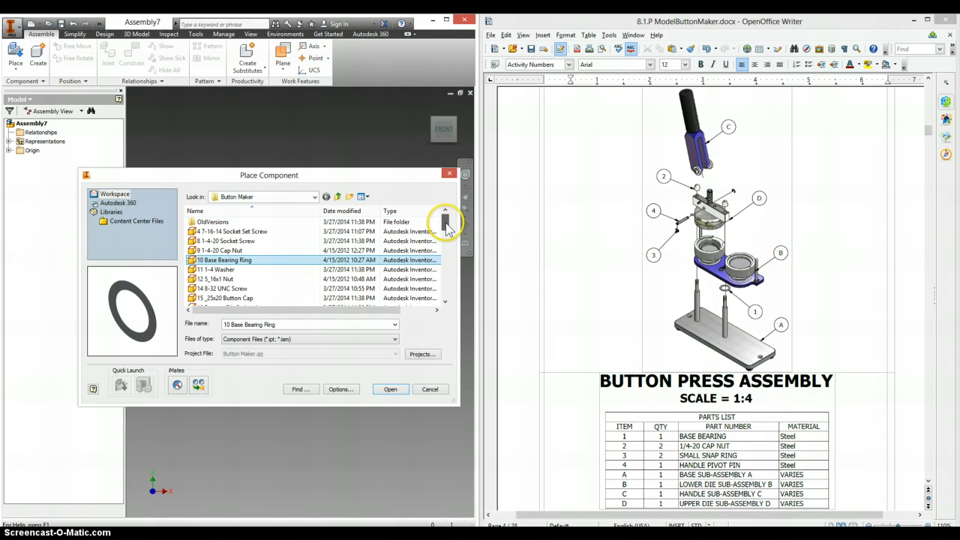
# Add Handle Pivot Pin, Base Sub-Assemlby, Handle Sub-Assembly and Lower Die Sub-Assembly to the selected component files, keeping 10 Base Bearing Ring selected
pyautogui.moveTo(447, 225); pyautogui.dragTo(445, 257)
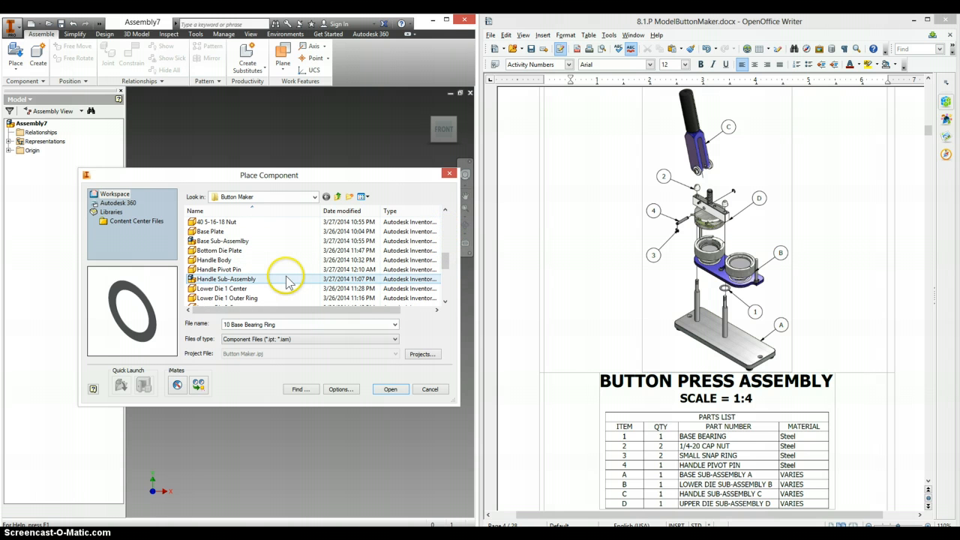
pyautogui.keyDown('ctrl'); pyautogui.click(242, 270); pyautogui.keyUp('ctrl')
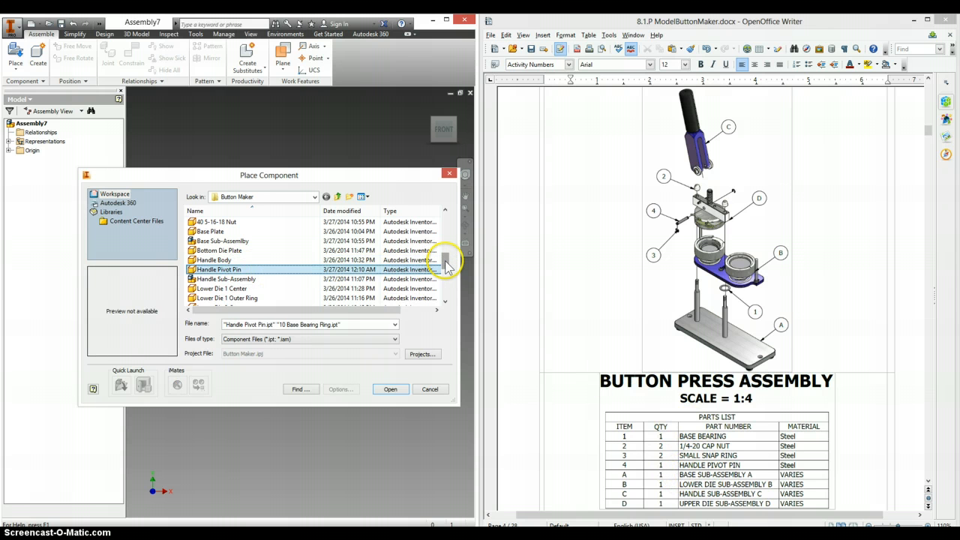
pyautogui.keyDown('ctrl'); pyautogui.click(248, 240); pyautogui.keyUp('ctrl')
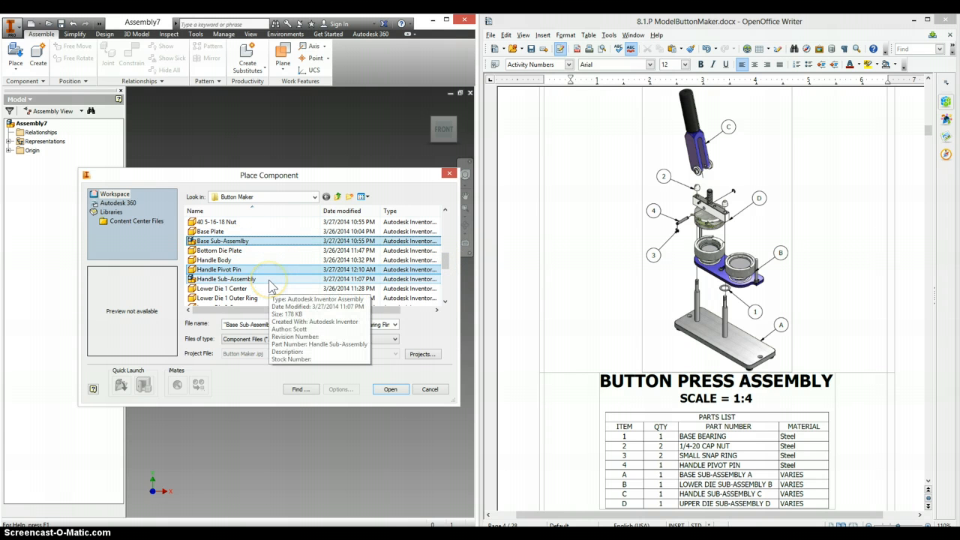
pyautogui.keyDown('ctrl'); pyautogui.click(262, 279); pyautogui.keyUp('ctrl')
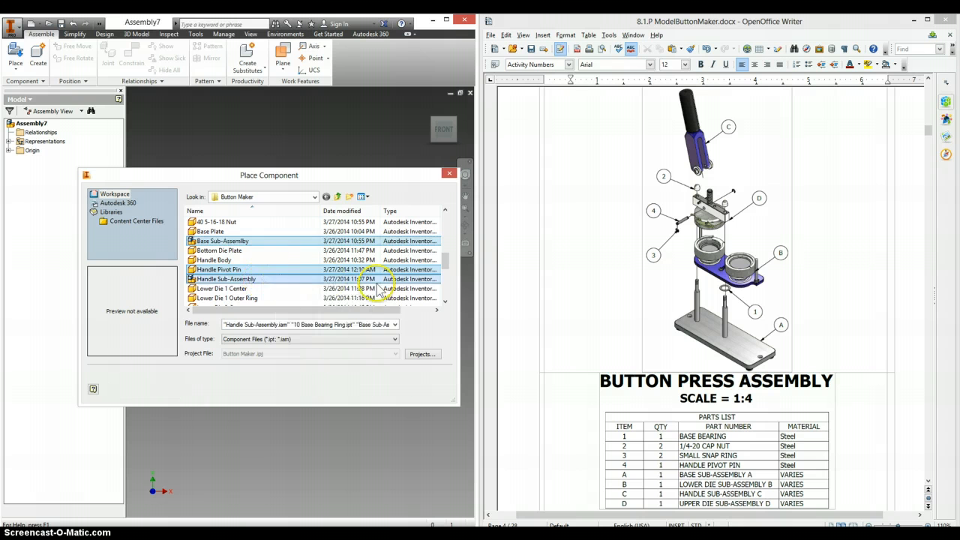
pyautogui.click(443, 301)
pyautogui.click(445, 301)
pyautogui.click(445, 300)
pyautogui.click(444, 300)
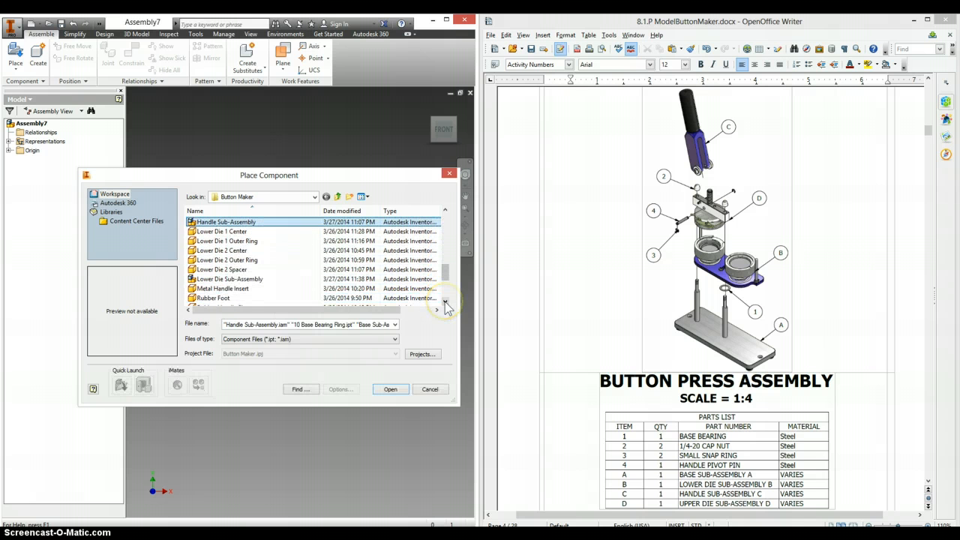
pyautogui.keyDown('ctrl'); pyautogui.click(383, 280); pyautogui.keyUp('ctrl')
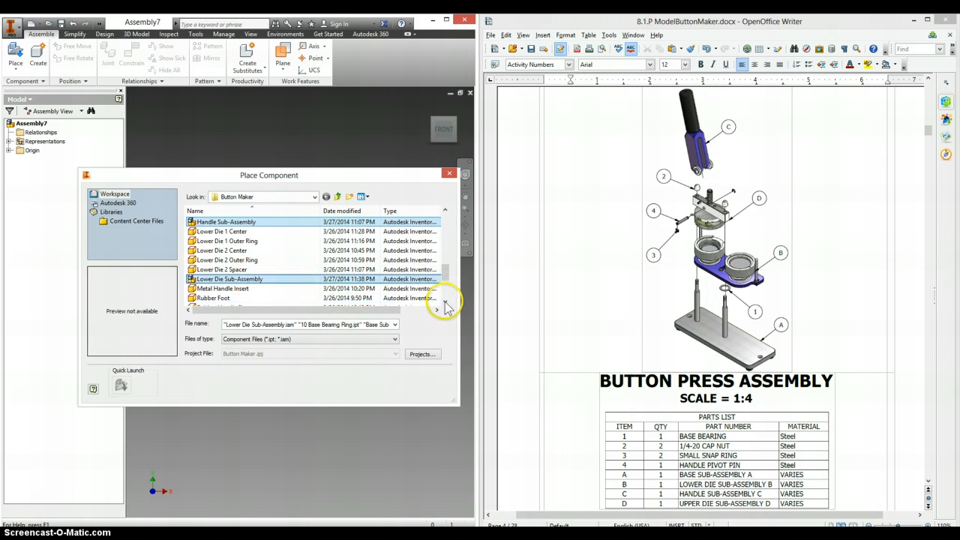
# Add Upper Die Sub-Assemlby to the selected files and place one instance of every selected component in the assembly
pyautogui.click(444, 300)
pyautogui.click(445, 301)
pyautogui.click(444, 301)
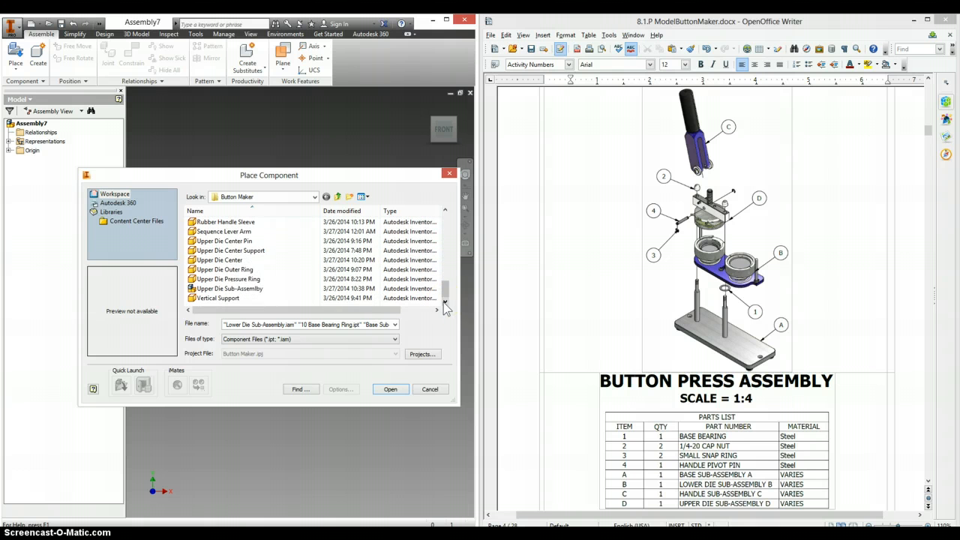
pyautogui.click(444, 300)
pyautogui.keyDown('ctrl'); pyautogui.click(272, 289); pyautogui.keyUp('ctrl')
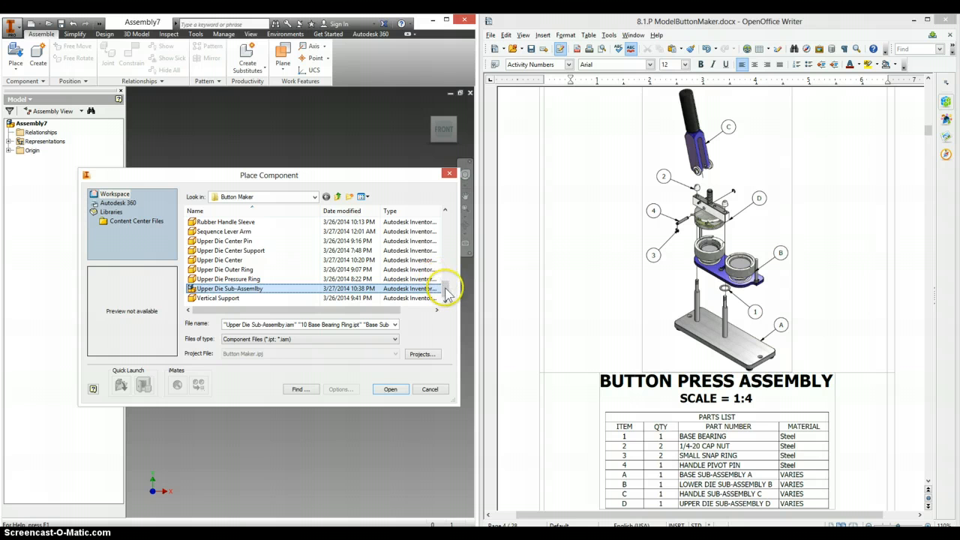
pyautogui.moveTo(447, 292)
pyautogui.mouseDown()
pyautogui.moveTo(447, 225)
pyautogui.moveTo(446, 297)
pyautogui.mouseUp()
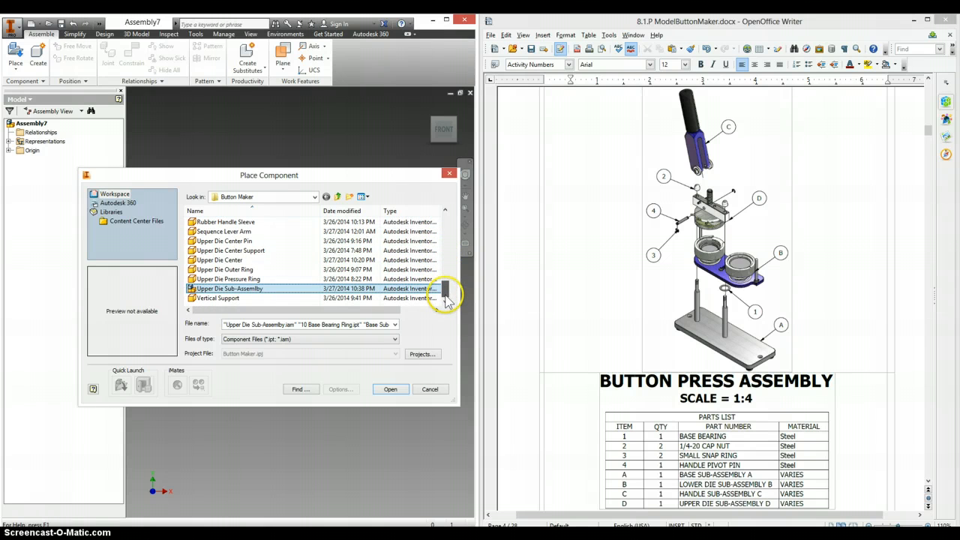
pyautogui.click(390, 389)
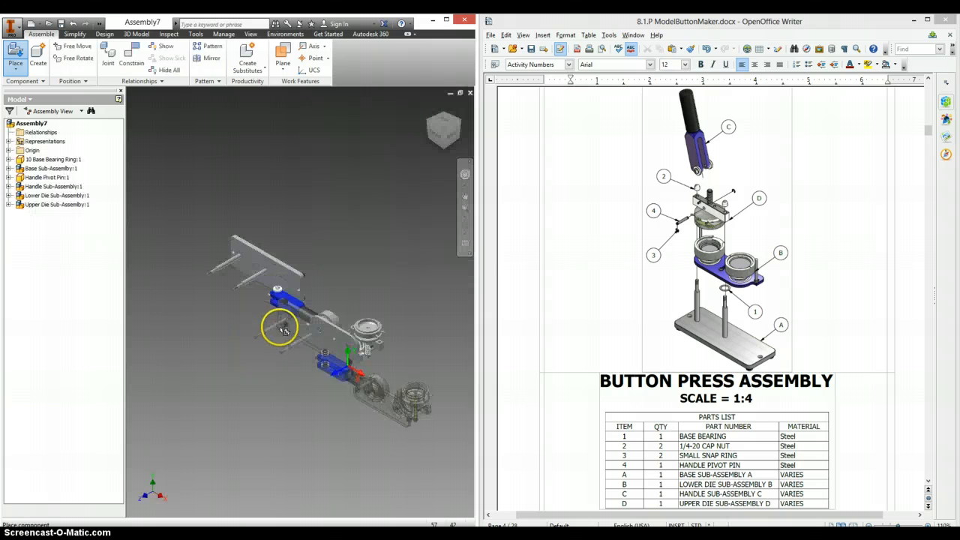
pyautogui.rightClick(274, 191)
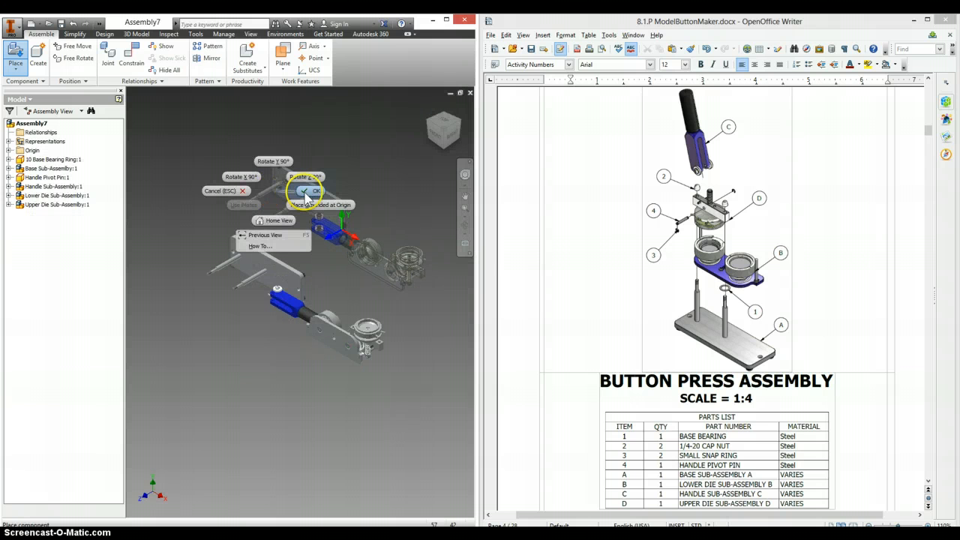
pyautogui.click(309, 190)
# Move the die, handle and base sub-assemblies and the base bearing ring apart so the components are clearly separated
pyautogui.moveTo(345, 339); pyautogui.dragTo(380, 305)
pyautogui.moveTo(316, 316); pyautogui.dragTo(258, 368)
pyautogui.moveTo(286, 278); pyautogui.dragTo(312, 264)
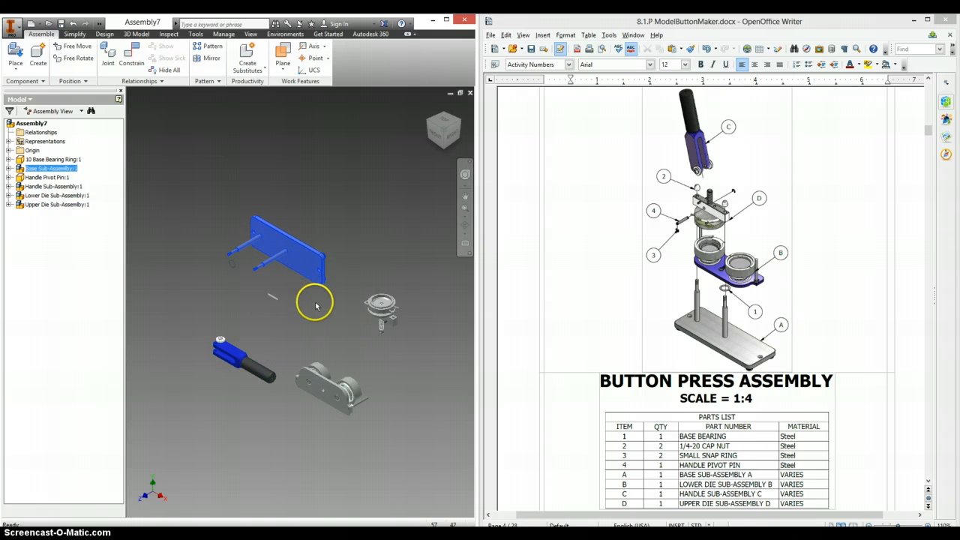
pyautogui.click(235, 269)
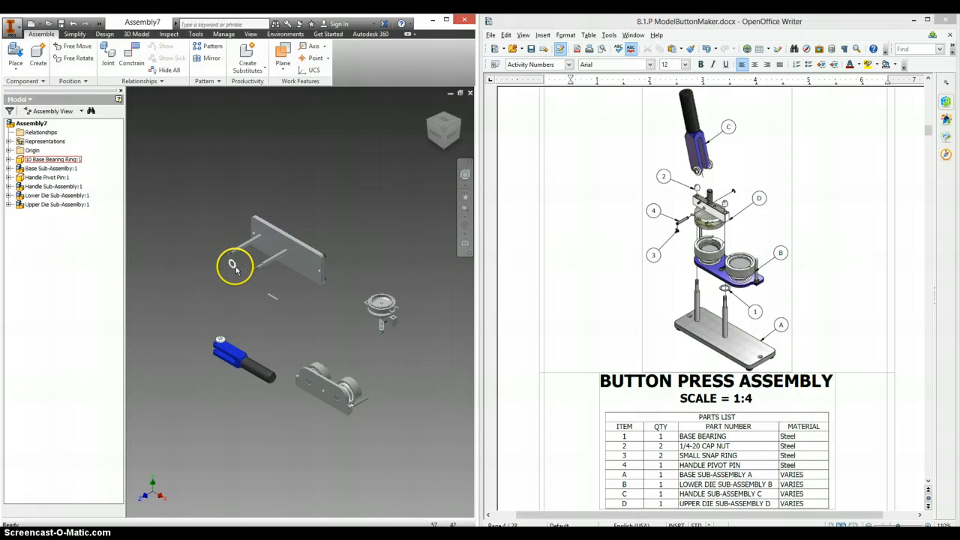
pyautogui.moveTo(235, 266); pyautogui.dragTo(224, 281)
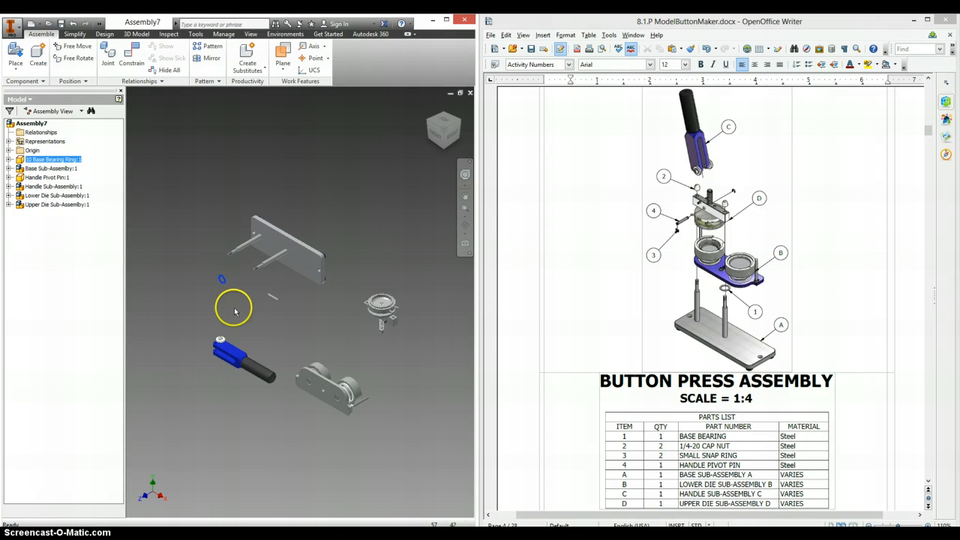
pyautogui.click(293, 314)
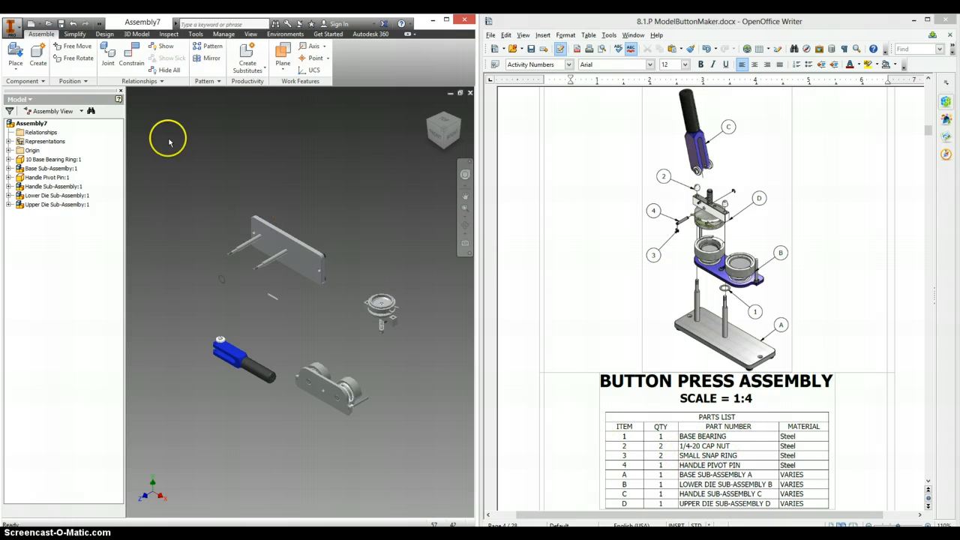
# Place two instances each of 9 1-4-20 Cap Nut and 20 Small Snap Ring above the base sub-assembly
pyautogui.click(18, 52)
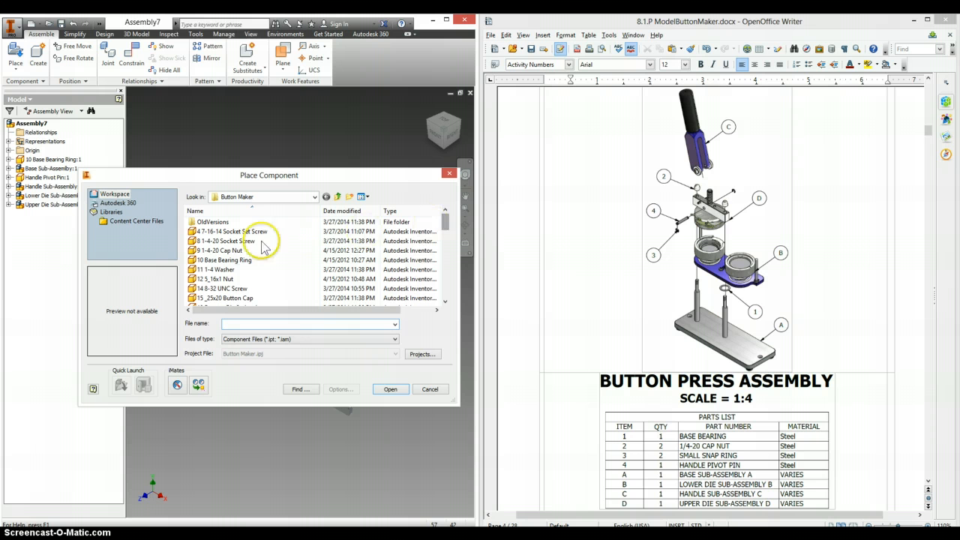
pyautogui.click(232, 252)
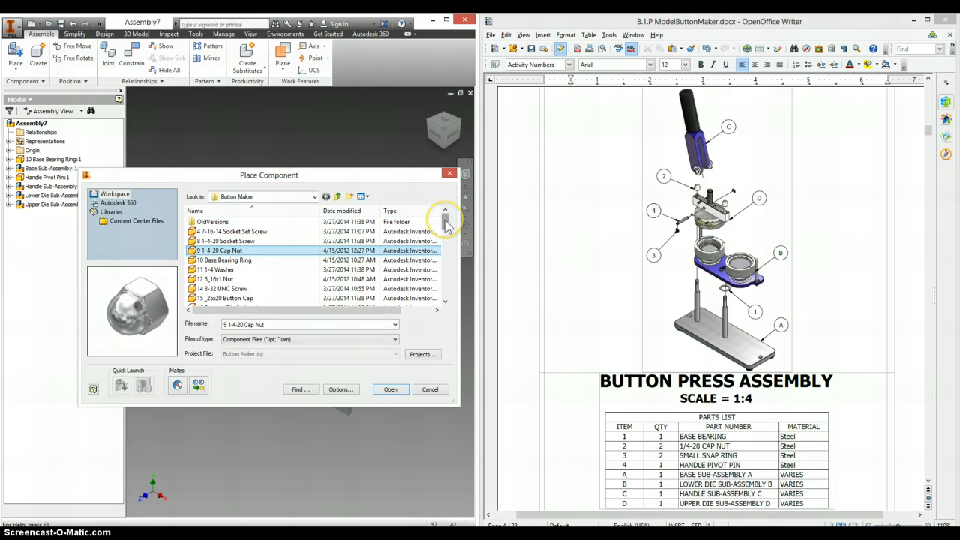
pyautogui.moveTo(444, 219); pyautogui.dragTo(445, 227)
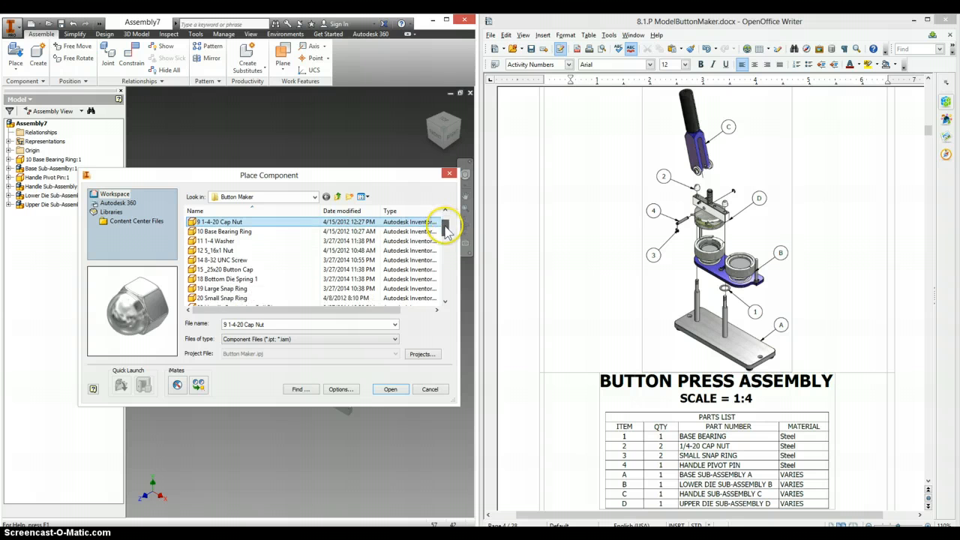
pyautogui.keyDown('ctrl'); pyautogui.click(266, 298); pyautogui.keyUp('ctrl')
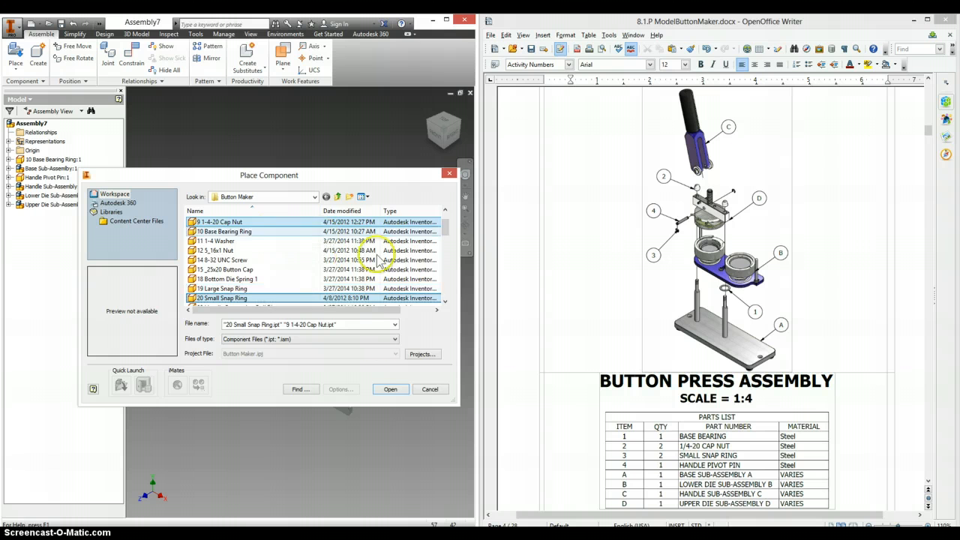
pyautogui.click(391, 387)
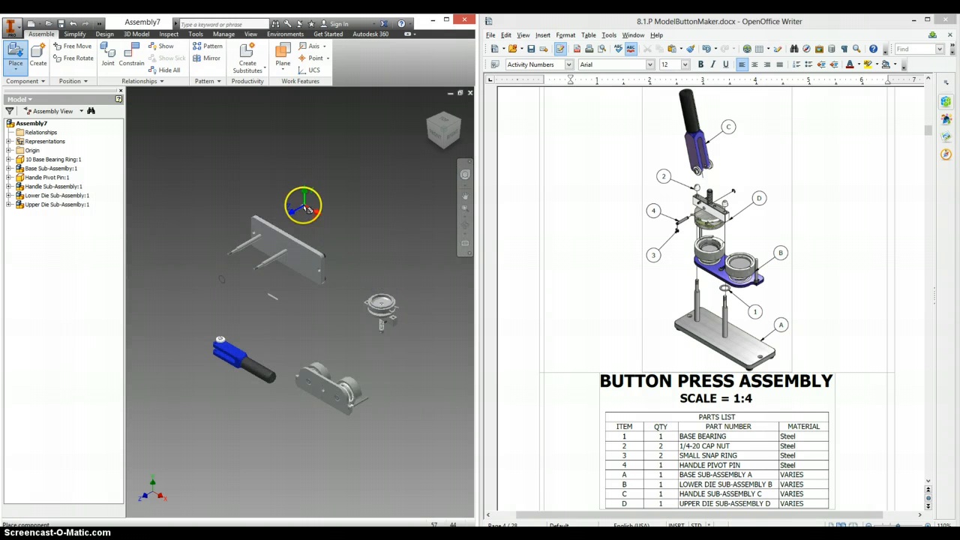
pyautogui.click(290, 173)
pyautogui.click(337, 213)
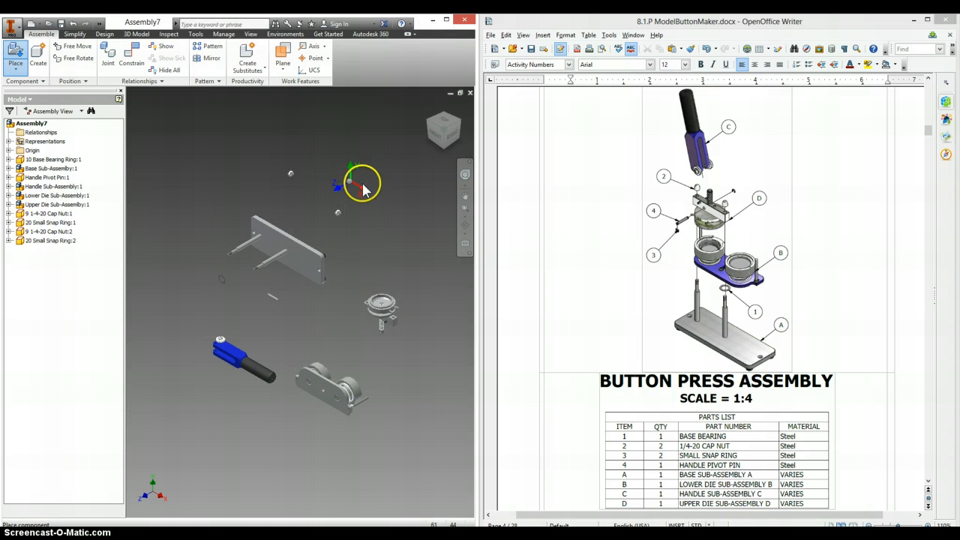
pyautogui.rightClick(362, 190)
pyautogui.click(383, 185)
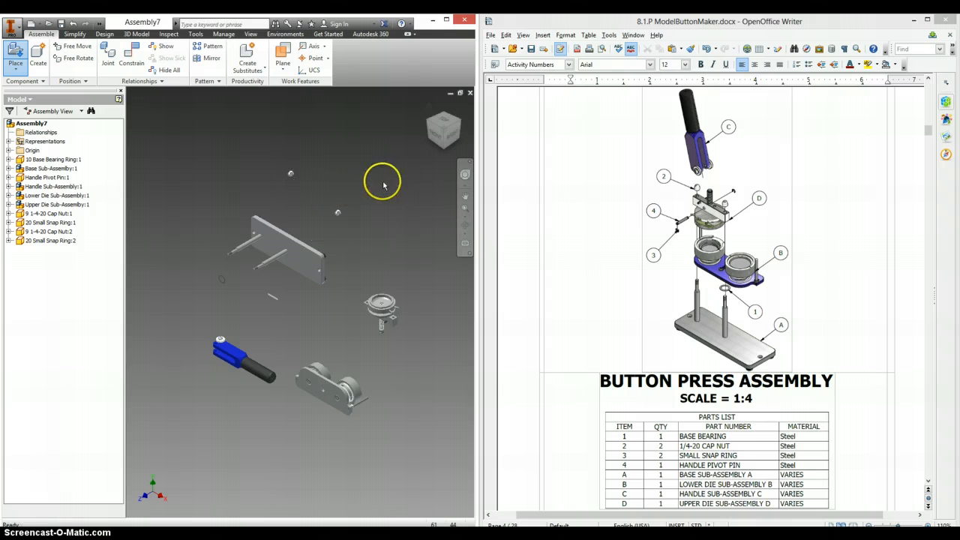
# Orient the view so the base sub-assembly's posts point upright in side elevation and set that view as Front
pyautogui.click(319, 257)
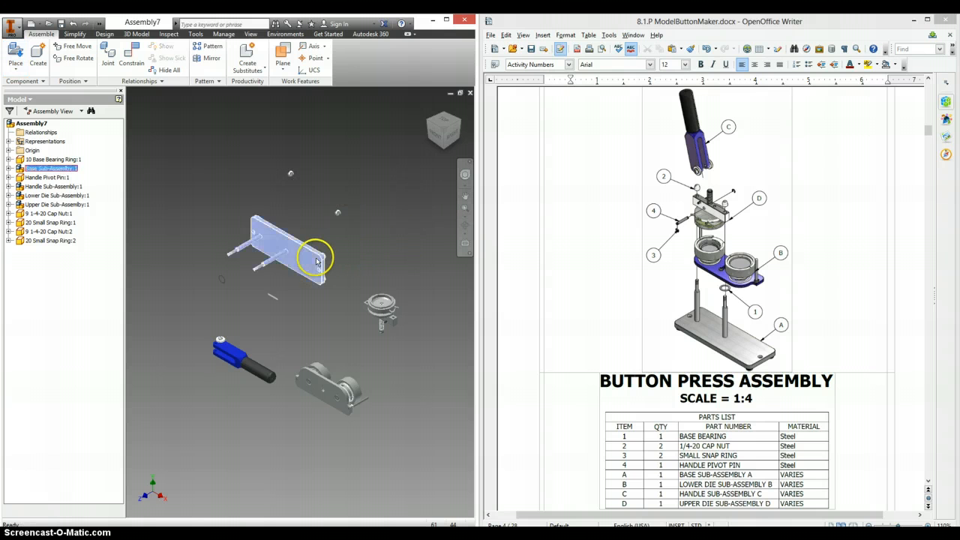
pyautogui.click(440, 141)
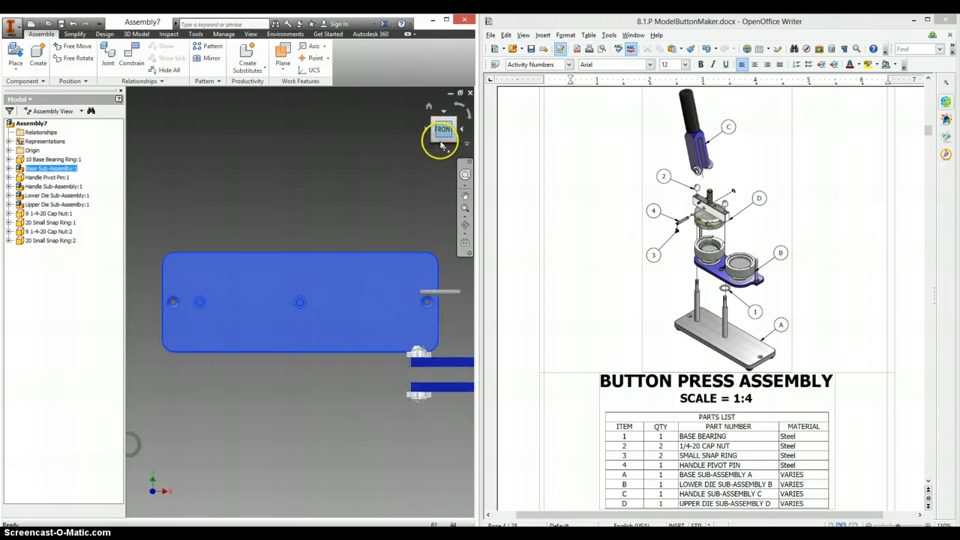
pyautogui.click(444, 149)
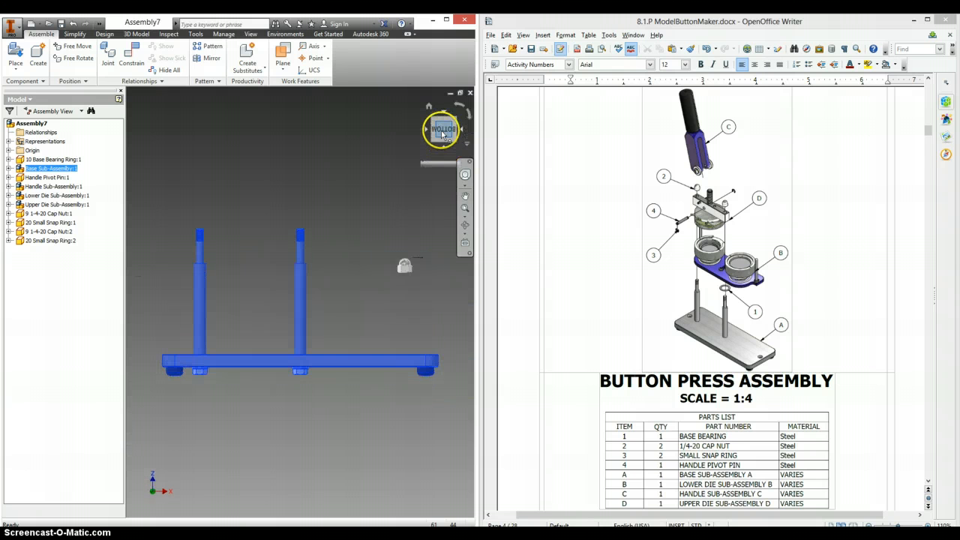
pyautogui.rightClick(444, 134)
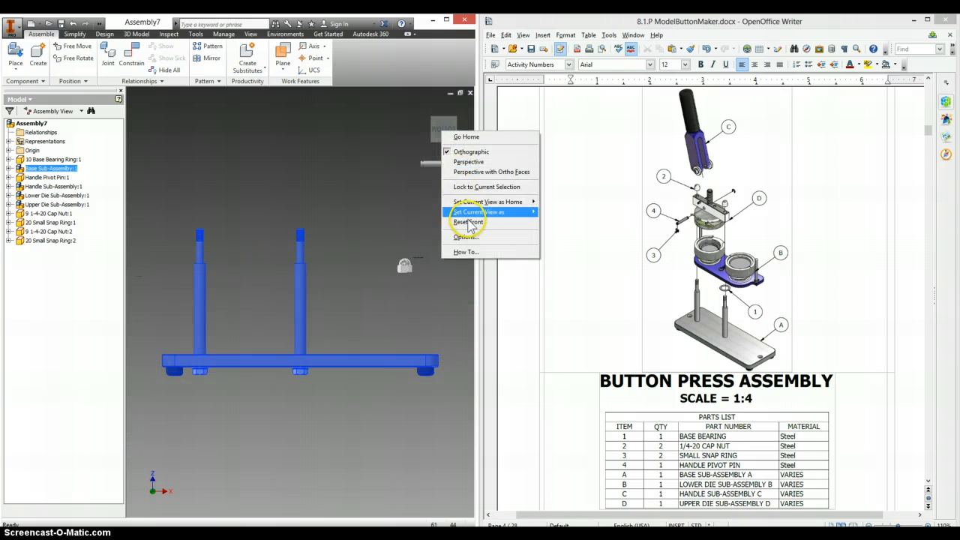
pyautogui.moveTo(473, 213)
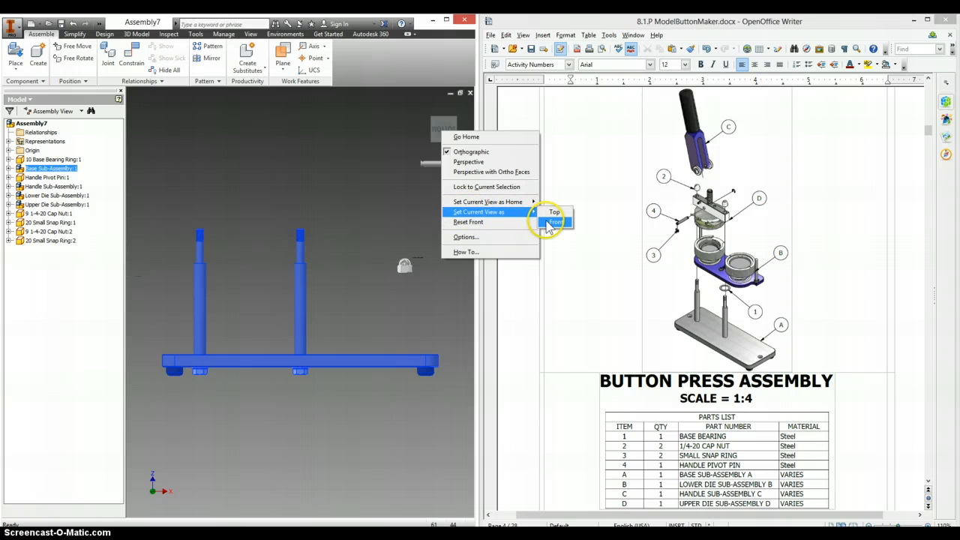
pyautogui.click(552, 218)
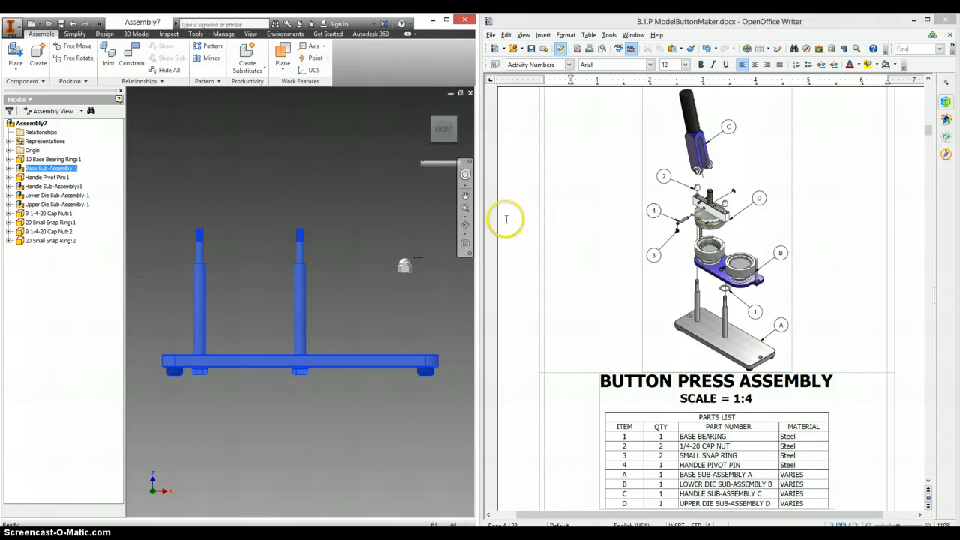
# Orient the model to the top-front-right isometric view and set it as the home view with the Fit to View option
pyautogui.click(455, 122)
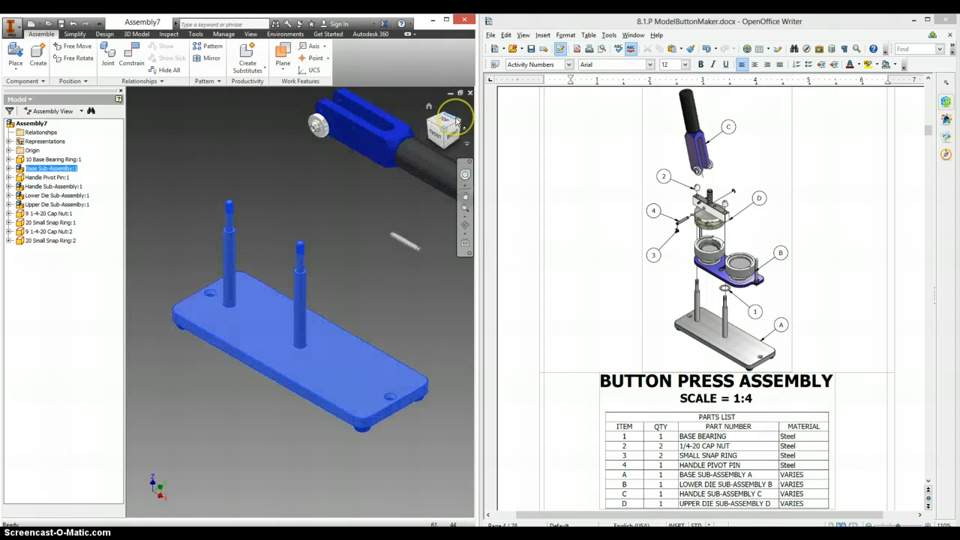
pyautogui.rightClick(447, 133)
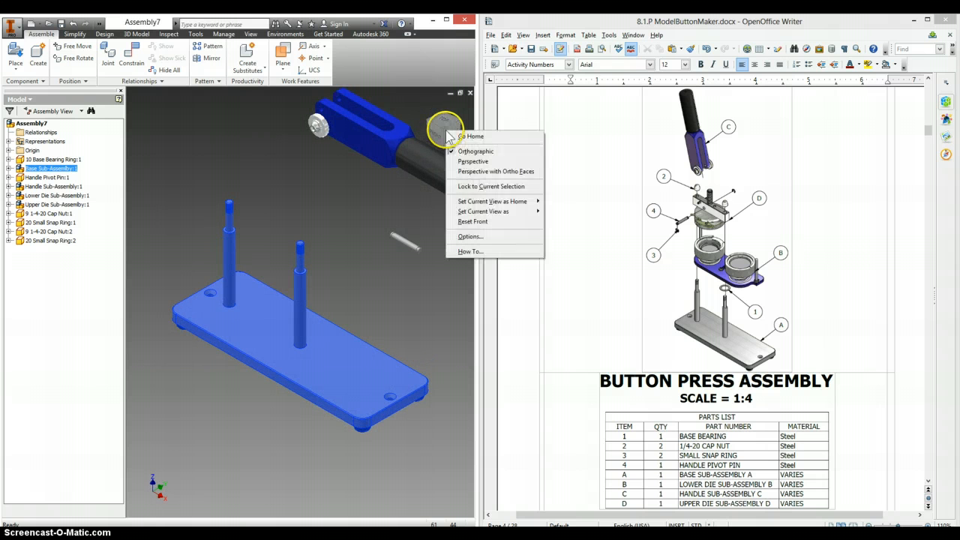
pyautogui.moveTo(470, 202)
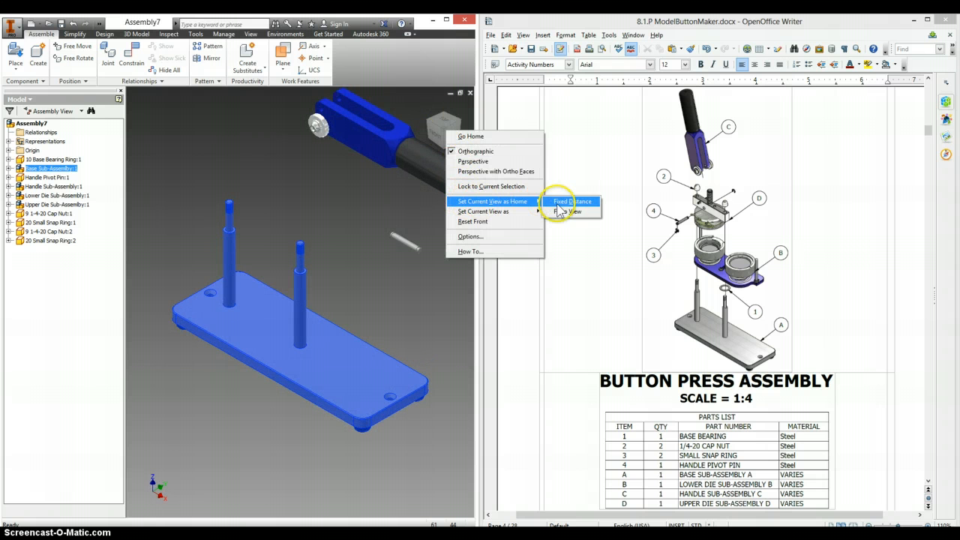
pyautogui.click(562, 210)
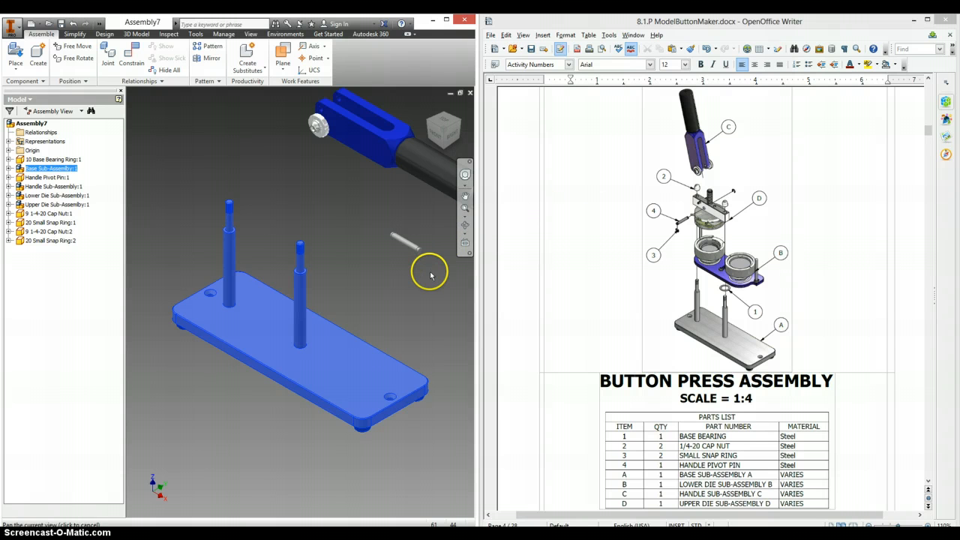
pyautogui.click(268, 328)
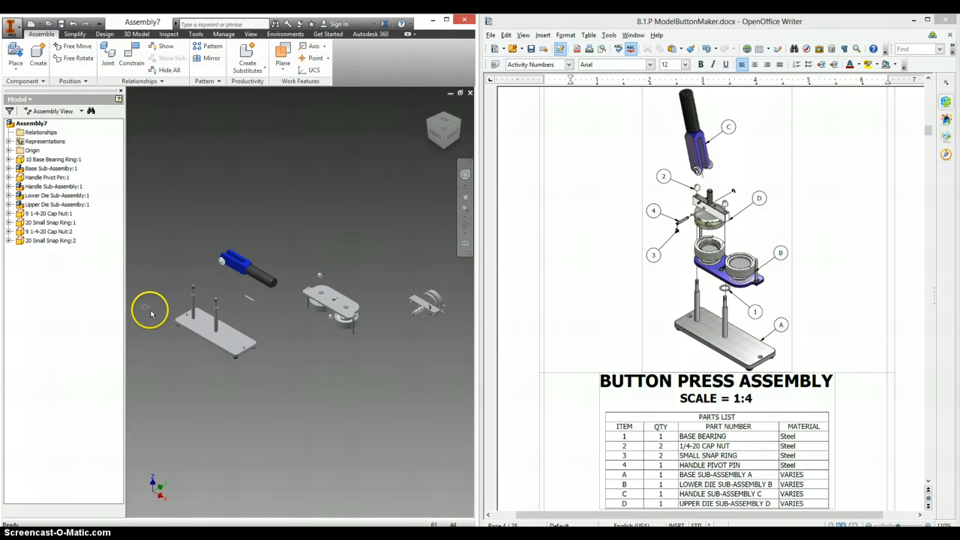
pyautogui.scroll(3, 150, 315)
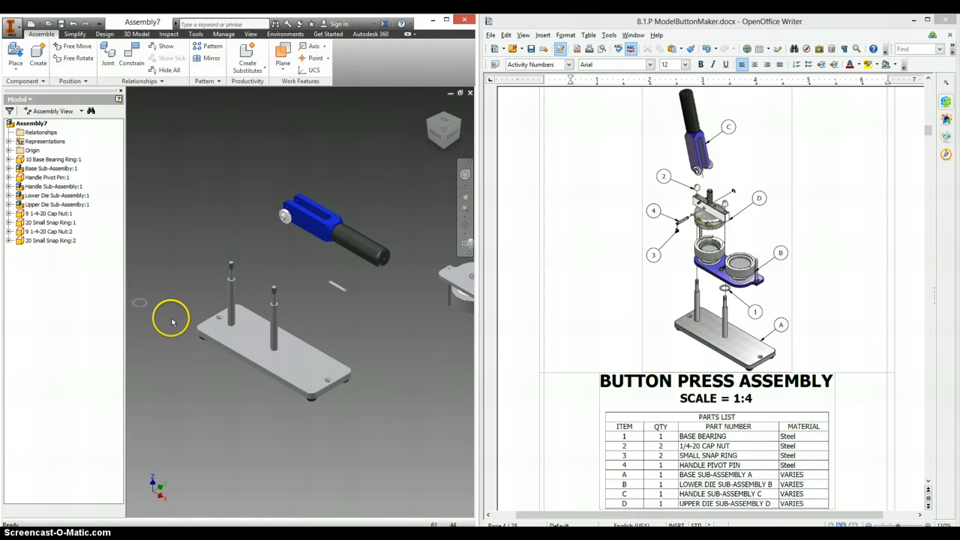
pyautogui.moveTo(172, 322); pyautogui.dragTo(196, 324, button='middle')
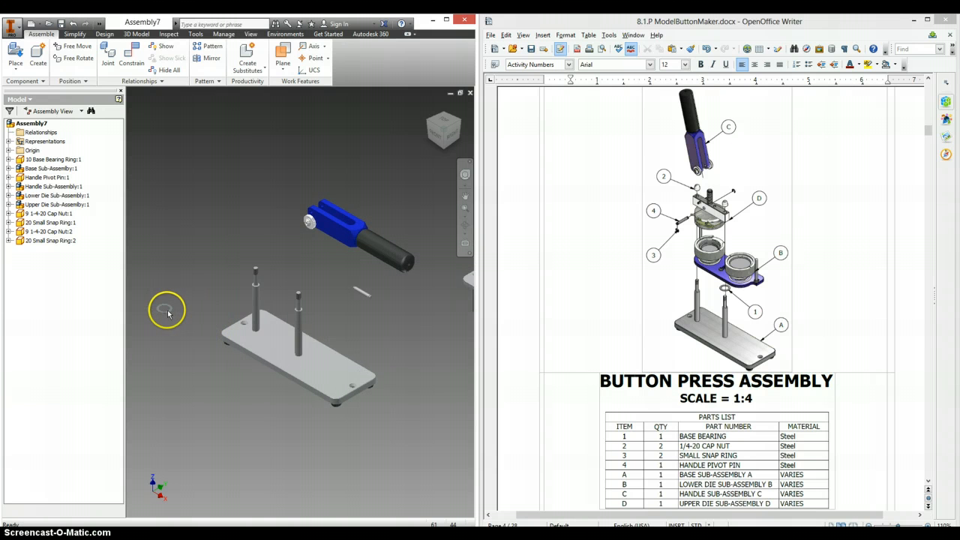
# Seat the base bearing ring around the foot of the base plate's middle post with an Insert constraint using the Aligned solution
pyautogui.click(129, 53)
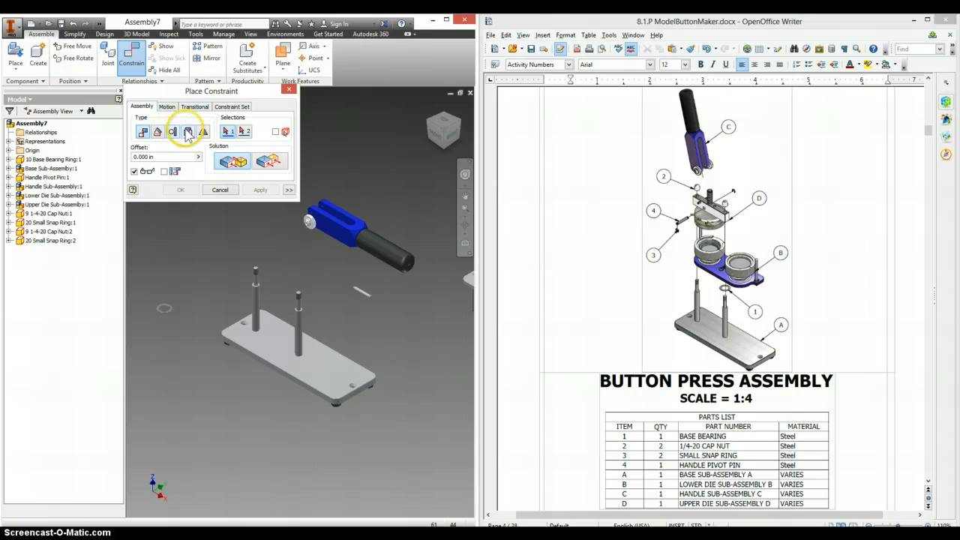
pyautogui.click(188, 132)
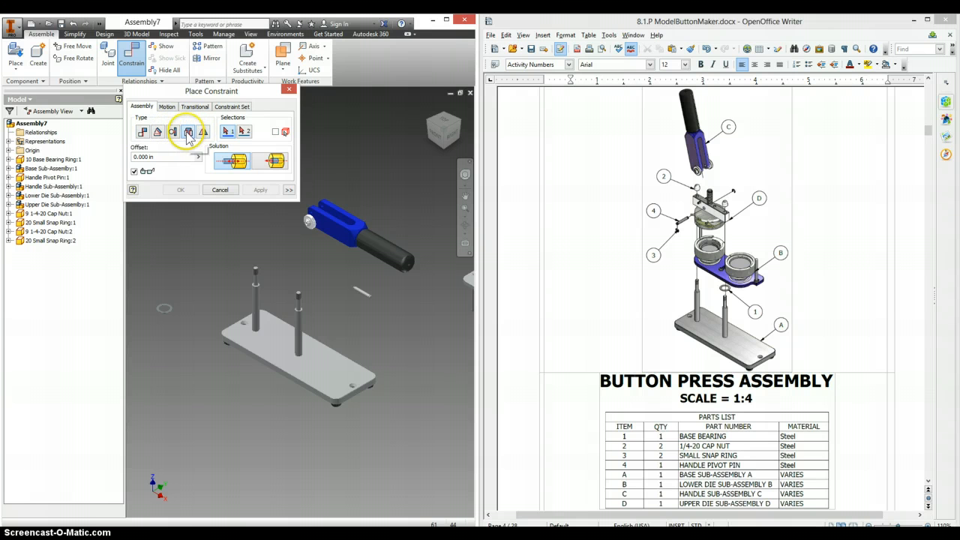
pyautogui.scroll(5, 165, 307)
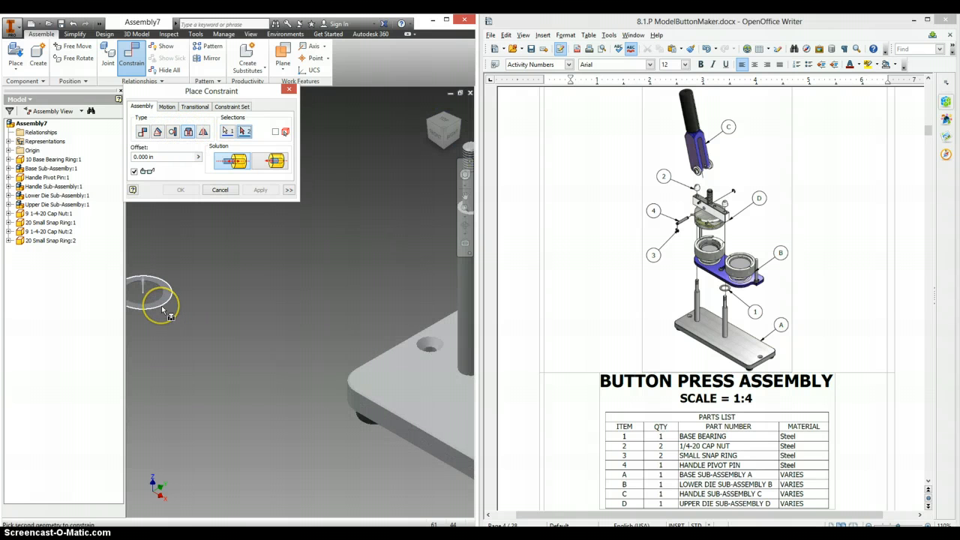
pyautogui.scroll(-5, 323, 351)
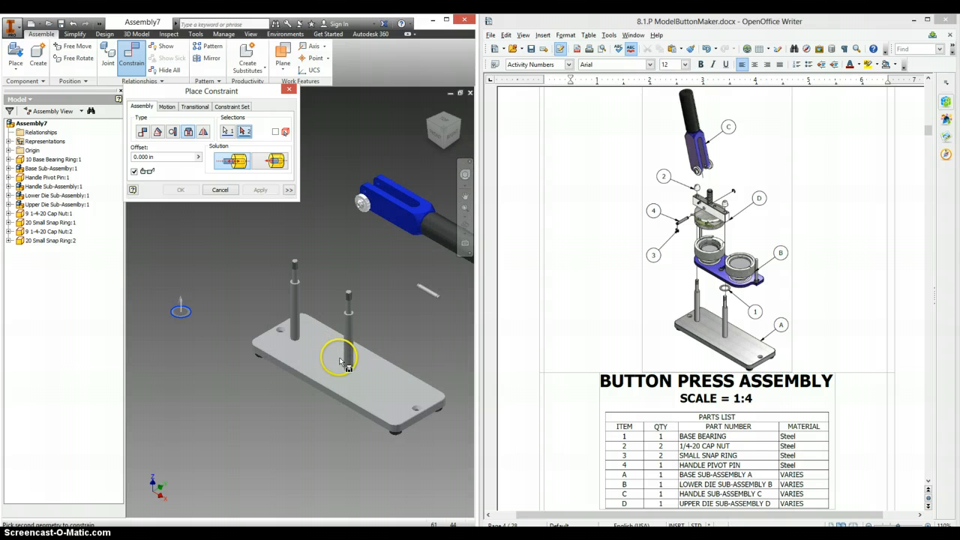
pyautogui.scroll(5, 348, 377)
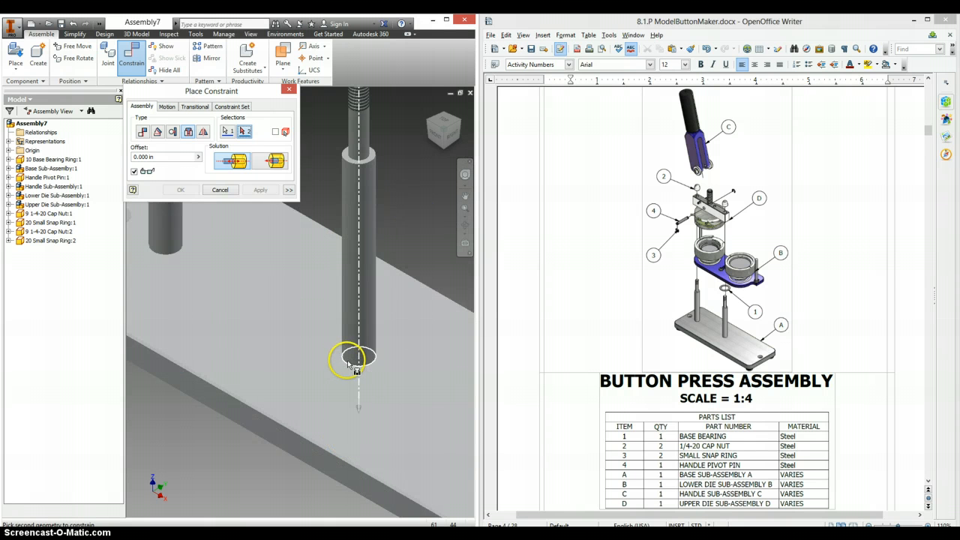
pyautogui.click(348, 363)
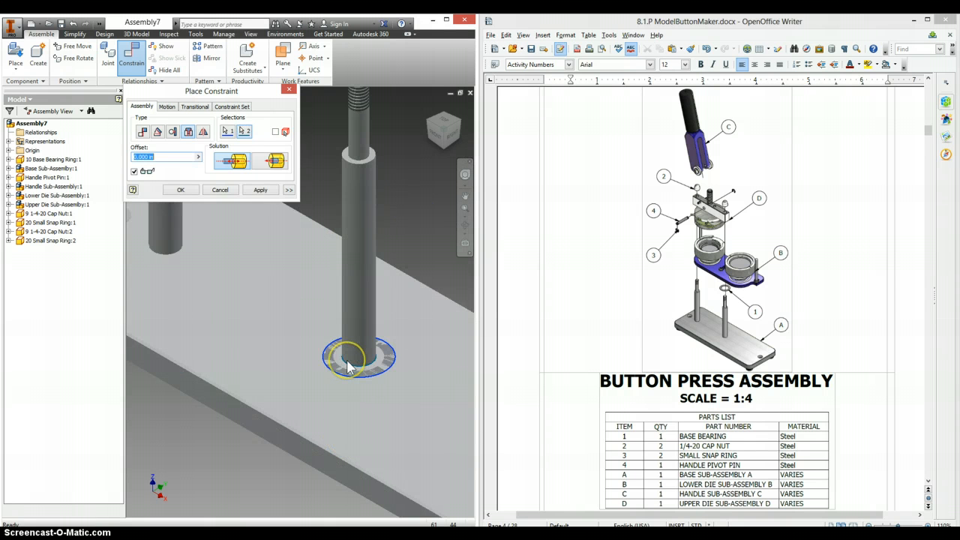
pyautogui.click(271, 164)
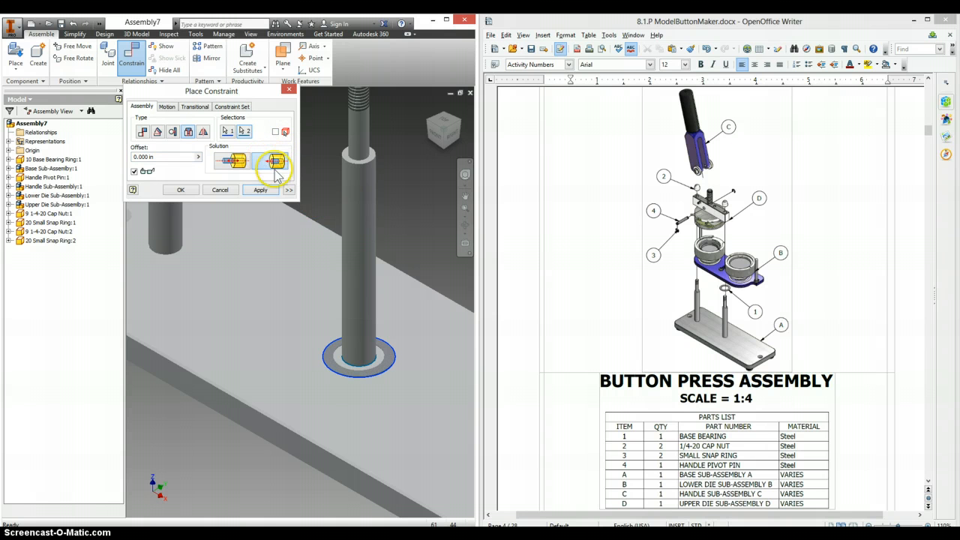
pyautogui.click(261, 191)
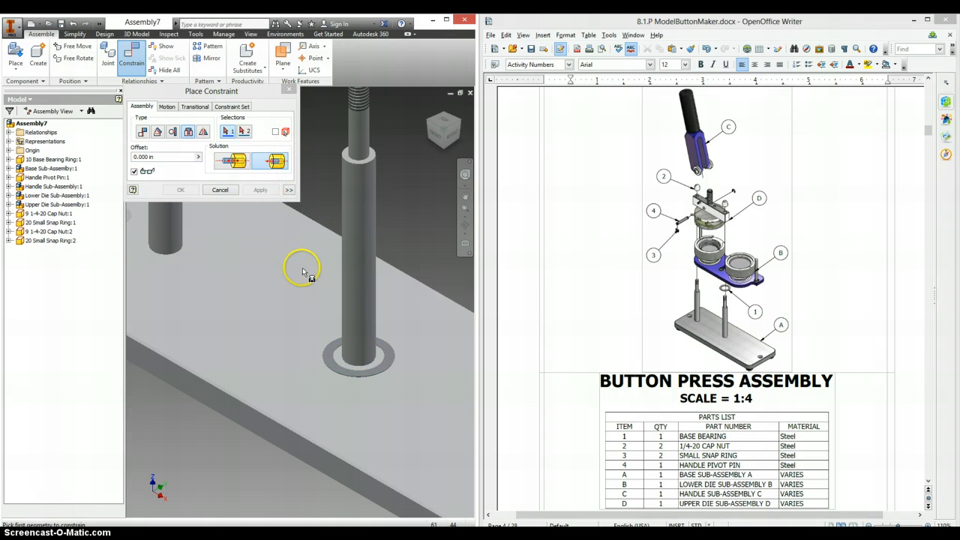
# Insert the lower die sub-assembly's underside centre hole onto the bearing ring around the middle post, using the Opposed solution
pyautogui.scroll(10, 298, 267)
pyautogui.moveTo(314, 223); pyautogui.dragTo(295, 281, button='middle')
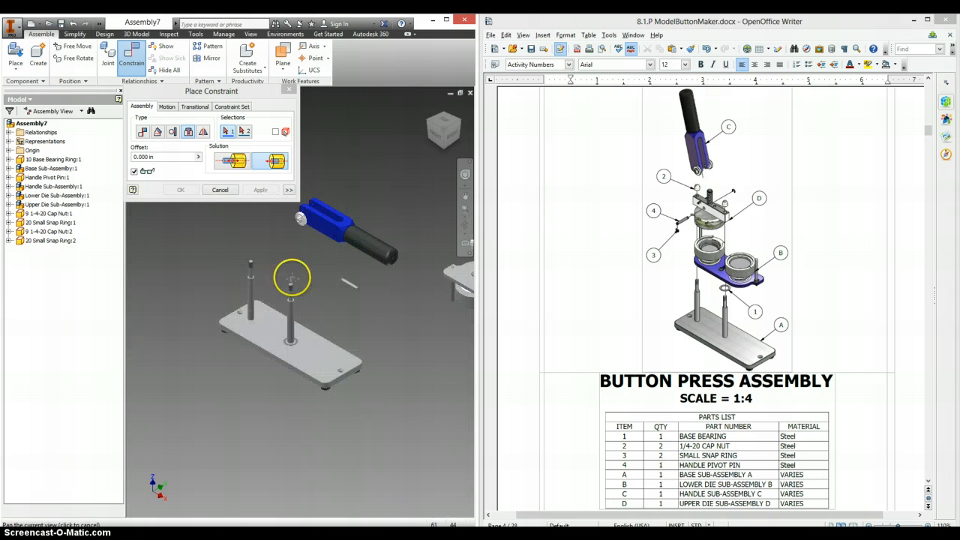
pyautogui.scroll(3, 323, 281)
pyautogui.scroll(-3, 427, 285)
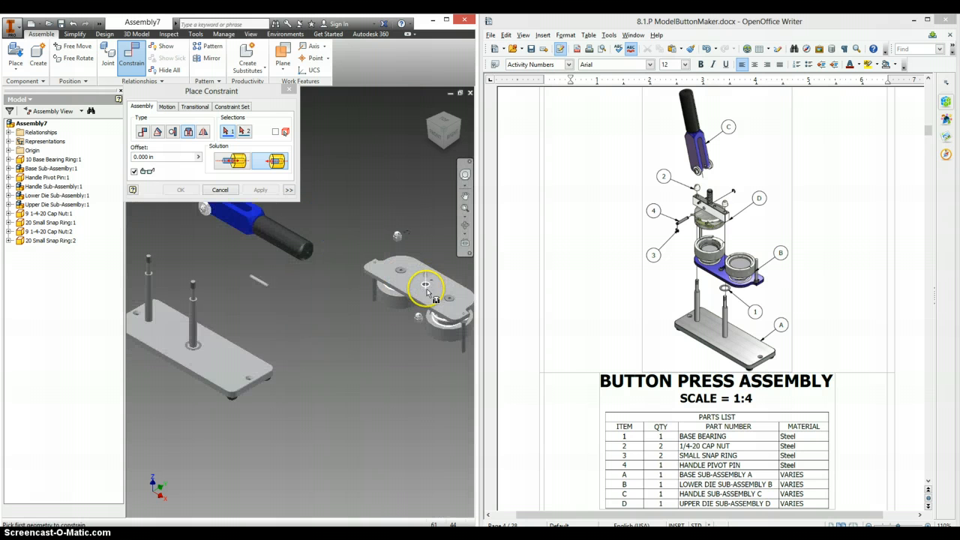
pyautogui.click(427, 290)
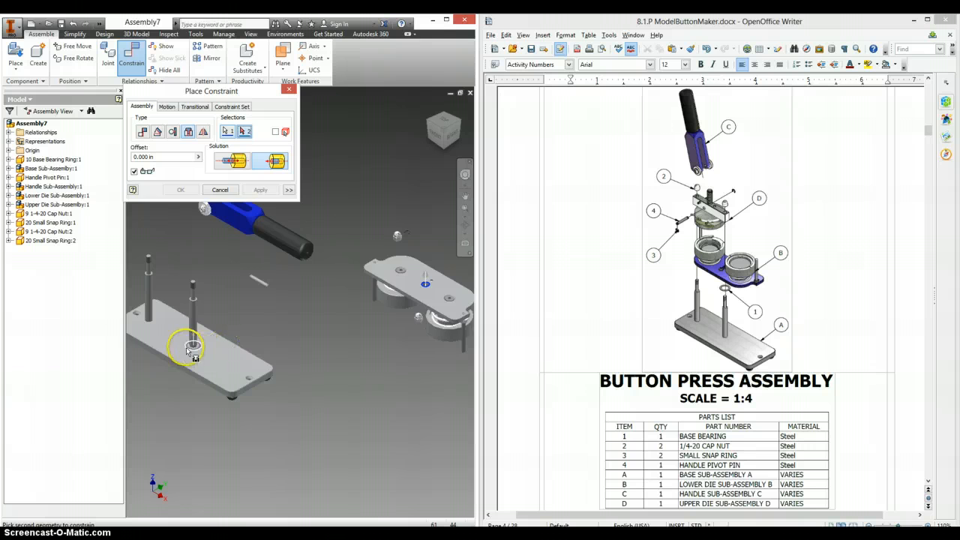
pyautogui.scroll(-5, 189, 350)
pyautogui.scroll(-3, 193, 351)
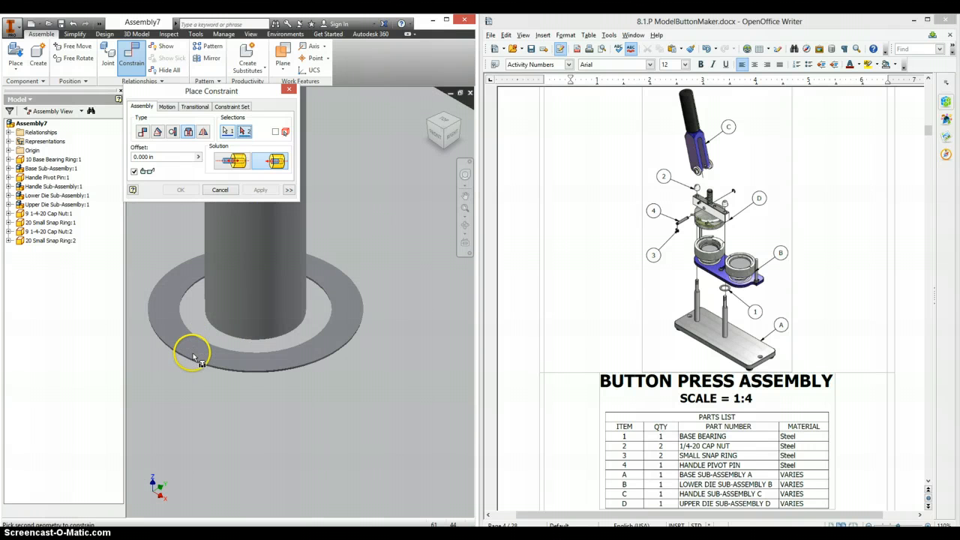
pyautogui.click(193, 364)
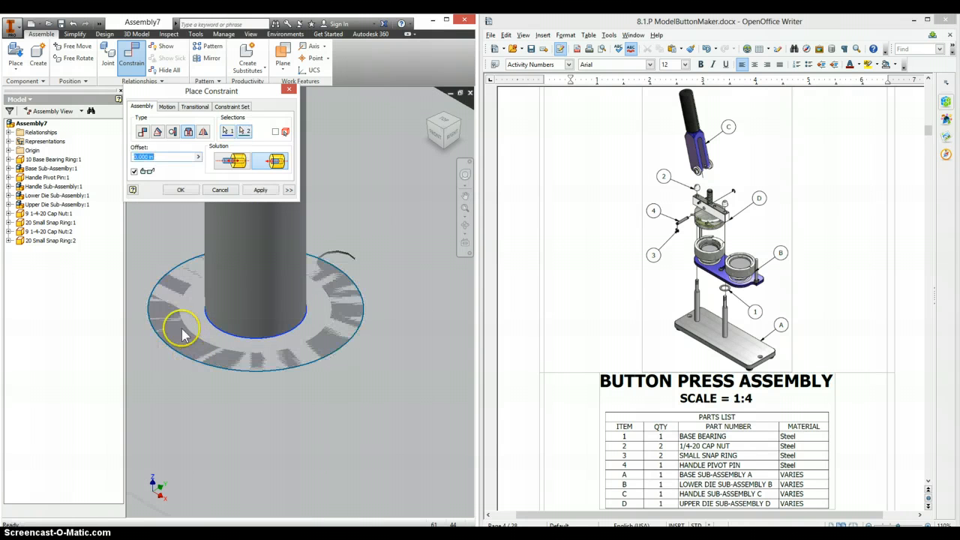
pyautogui.click(234, 162)
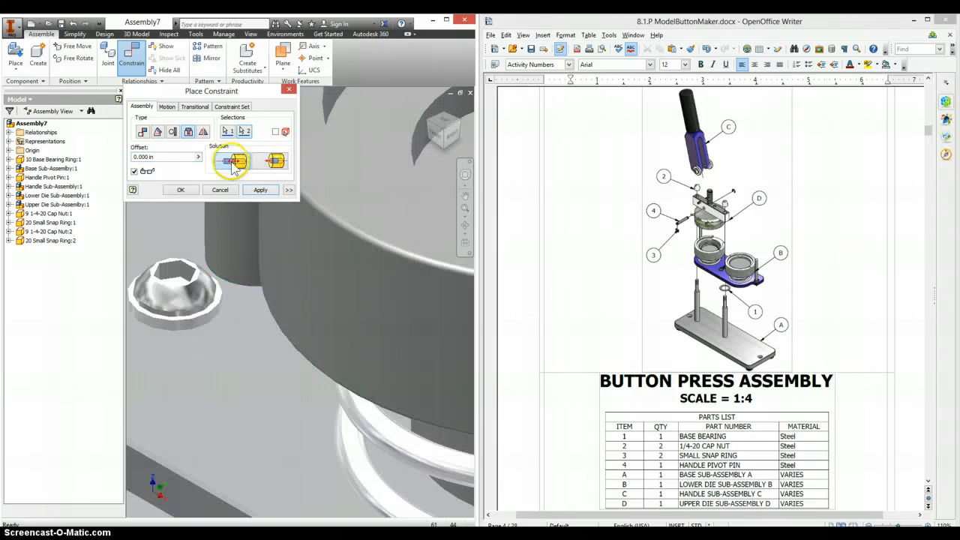
pyautogui.scroll(6, 257, 235)
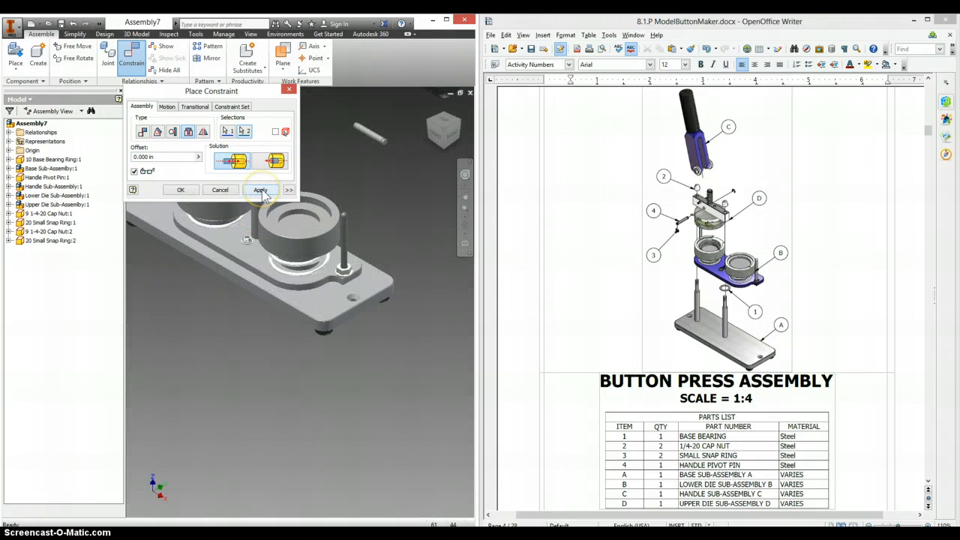
pyautogui.click(261, 191)
pyautogui.scroll(2, 225, 266)
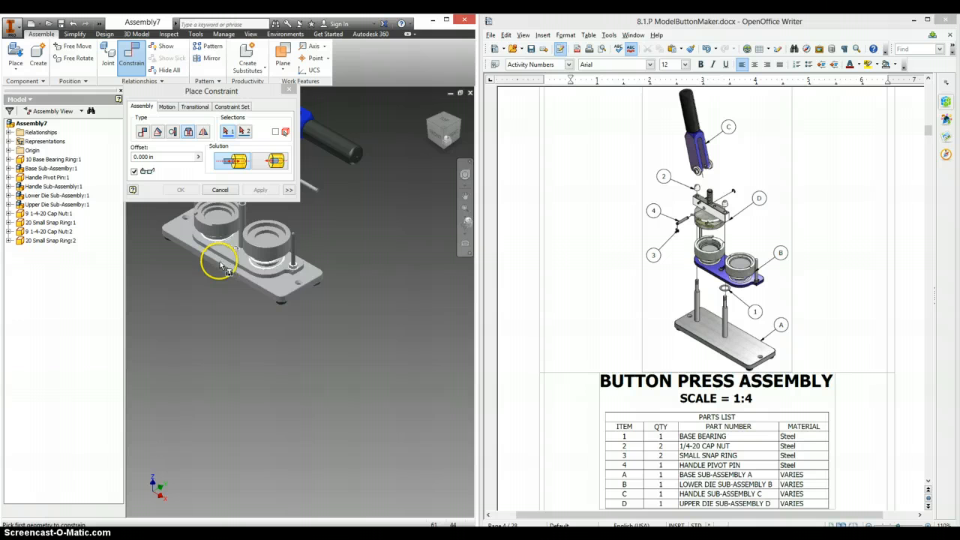
pyautogui.moveTo(249, 295); pyautogui.dragTo(250, 346, button='middle')
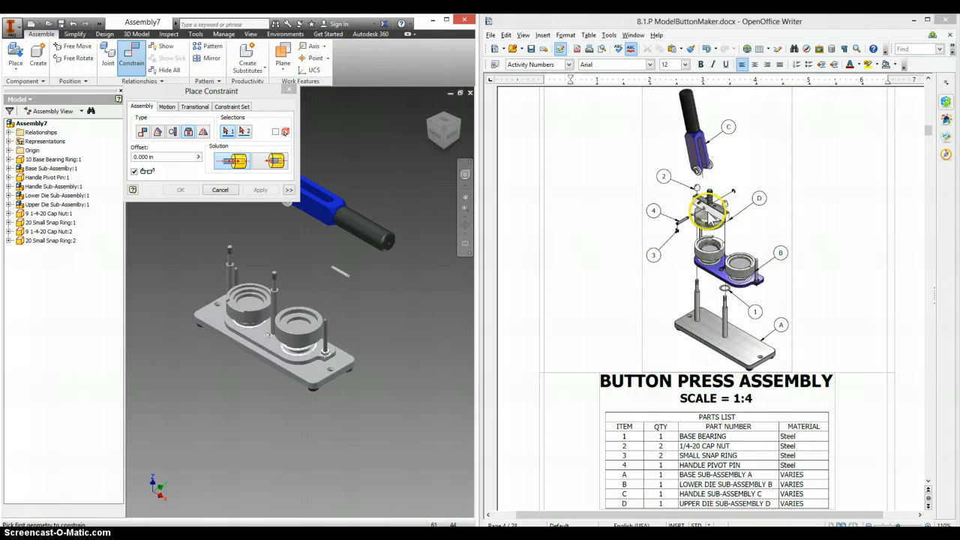
pyautogui.moveTo(274, 240); pyautogui.dragTo(224, 297, button='middle')
pyautogui.scroll(5, 315, 273)
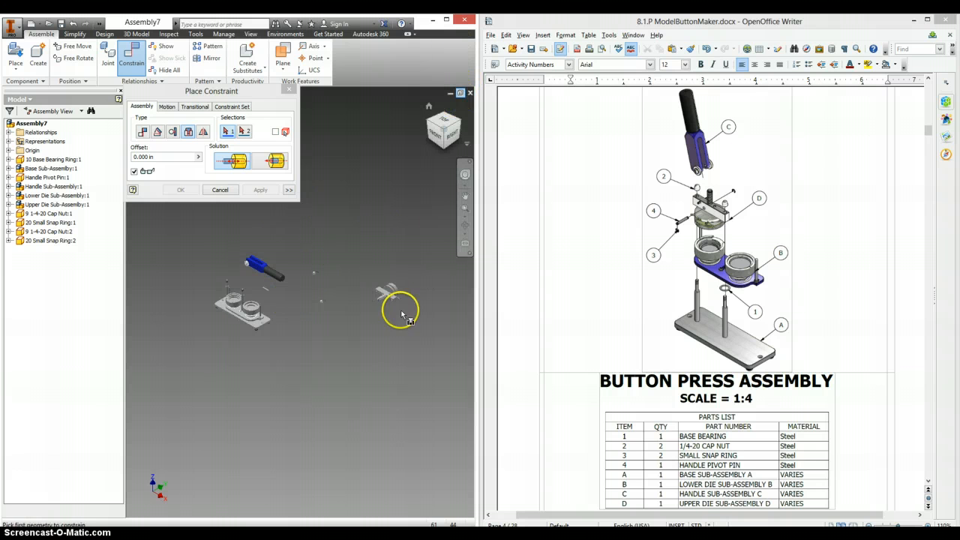
pyautogui.scroll(-3, 390, 296)
pyautogui.scroll(-2, 386, 295)
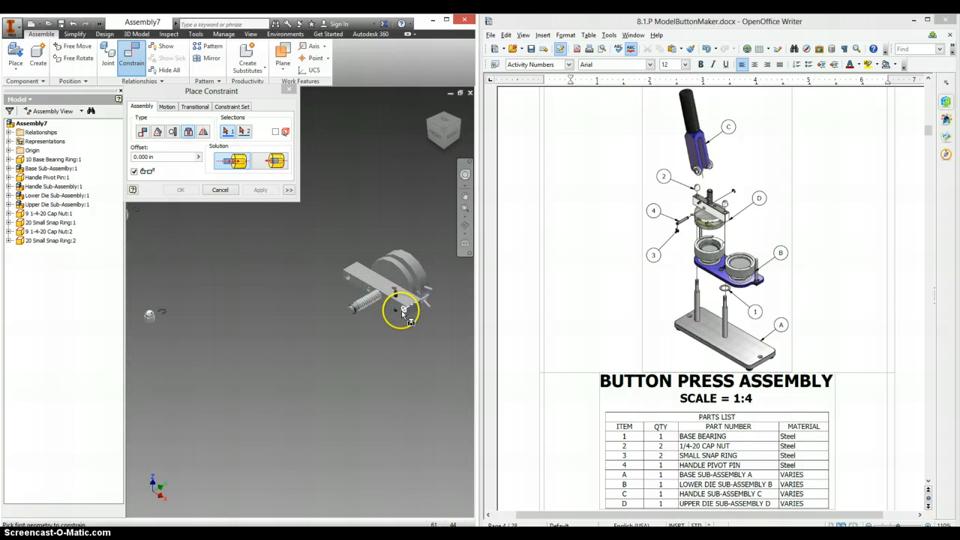
pyautogui.click(460, 121)
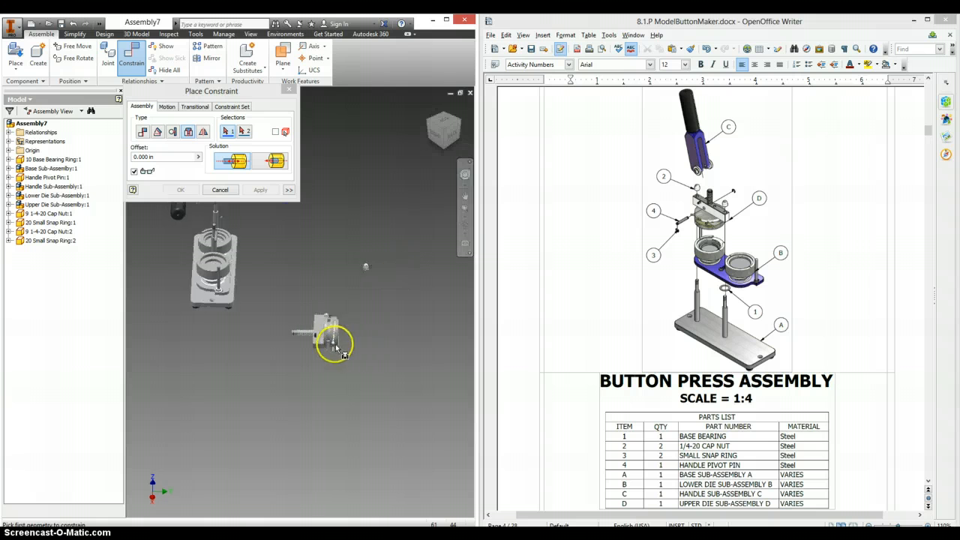
pyautogui.scroll(-3, 240, 343)
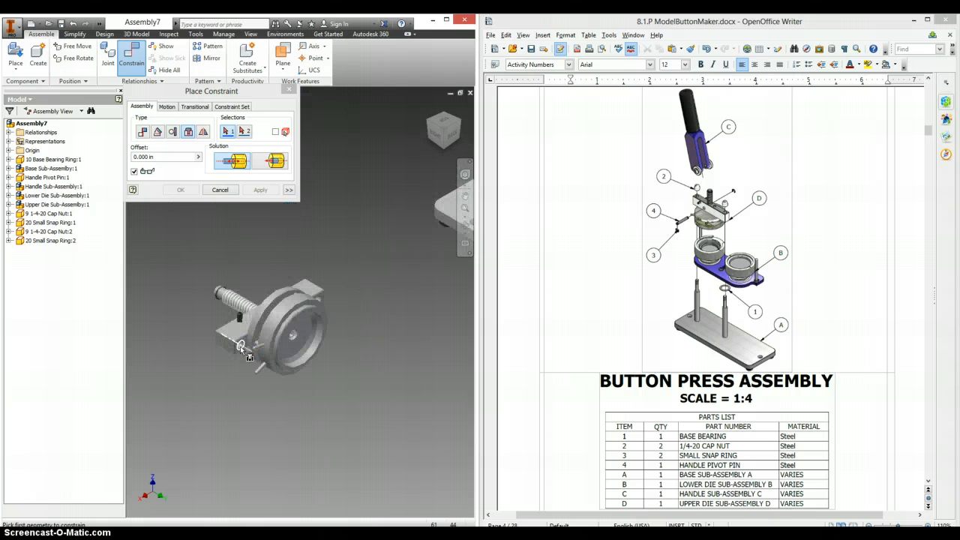
pyautogui.click(246, 353)
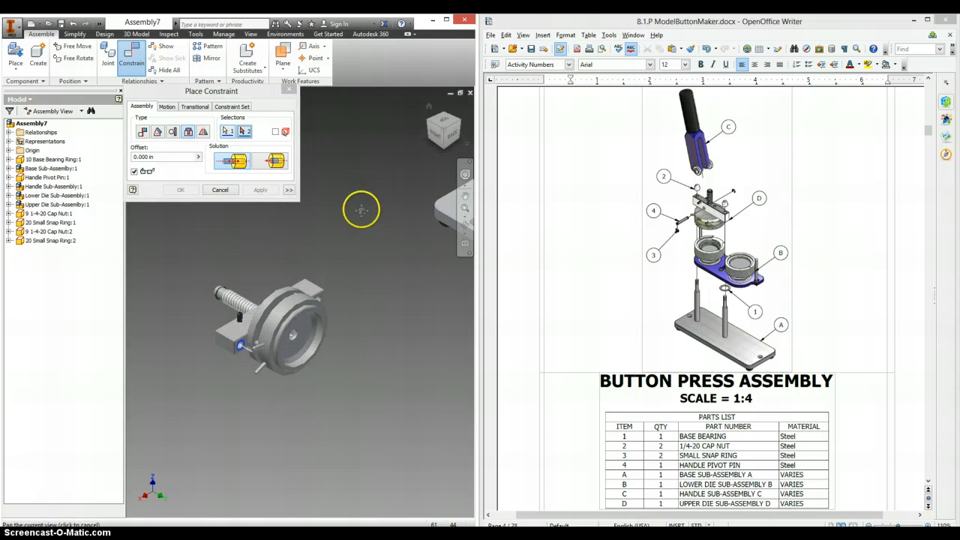
pyautogui.moveTo(360, 208); pyautogui.dragTo(285, 285, button='middle')
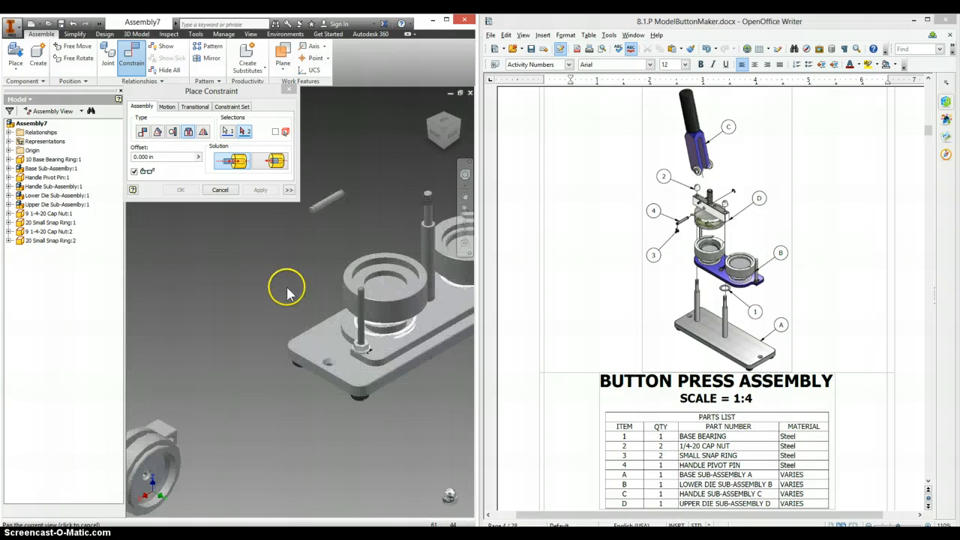
pyautogui.click(428, 225)
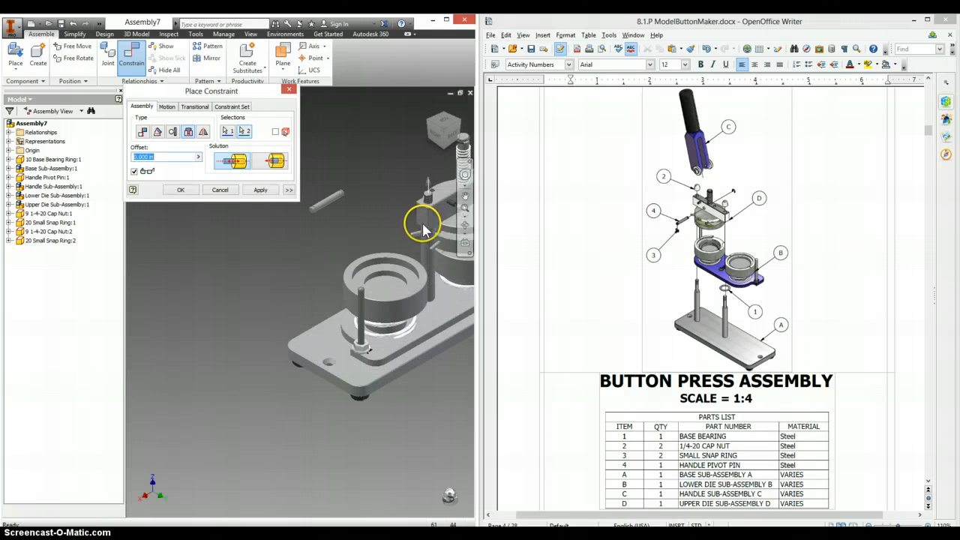
pyautogui.scroll(-4, 364, 195)
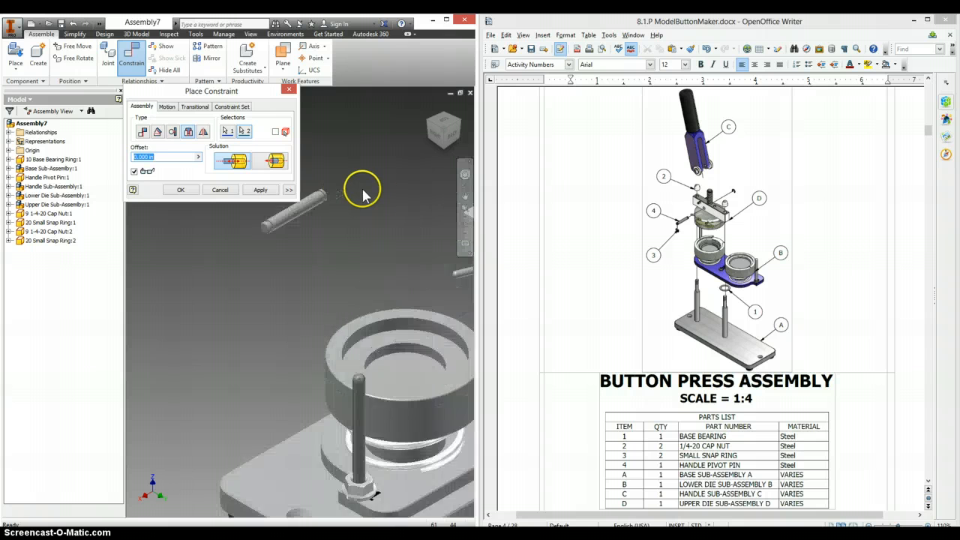
pyautogui.scroll(3, 398, 212)
pyautogui.moveTo(362, 241); pyautogui.dragTo(291, 265, button='middle')
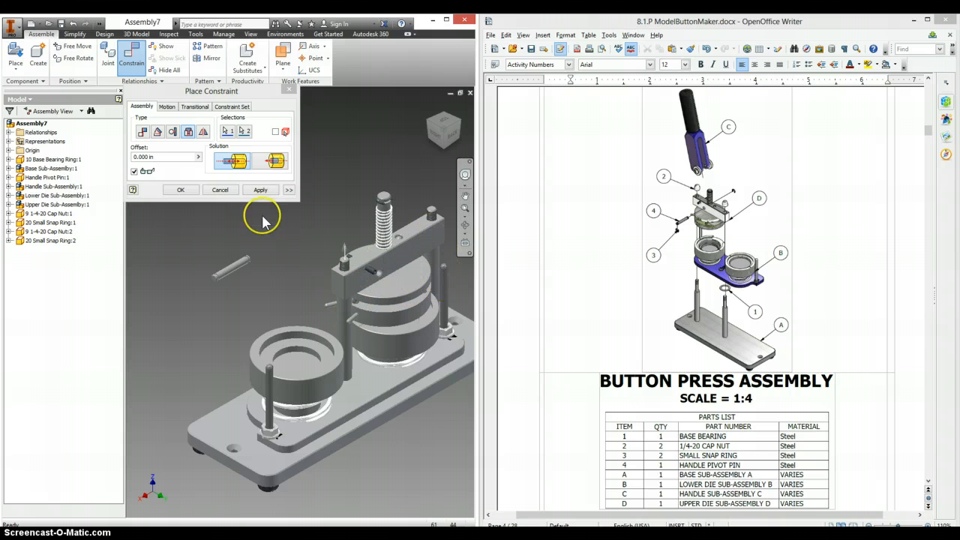
pyautogui.click(228, 189)
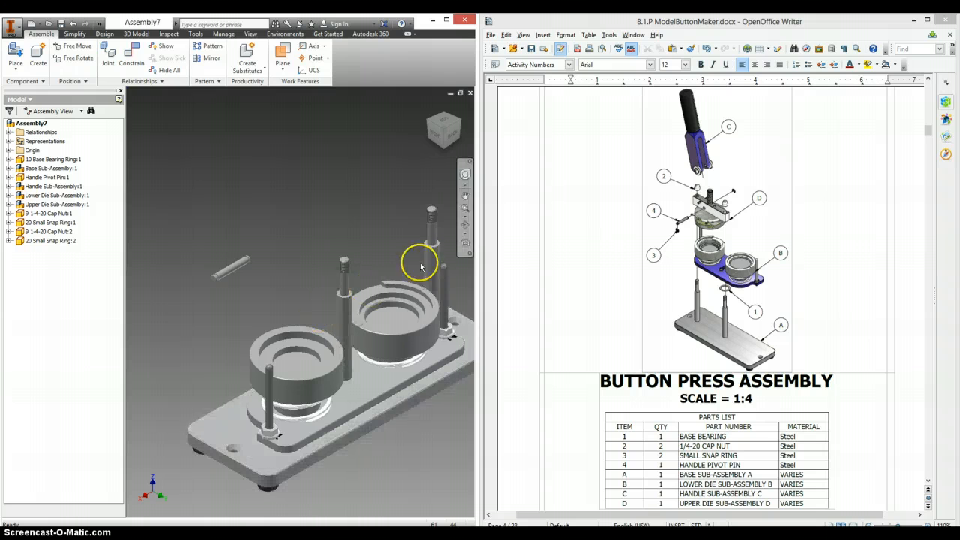
# Apply an opposed Insert constraint between the base's end post shoulder and the die-side hole edge in the upper die's crossbar
pyautogui.click(132, 52)
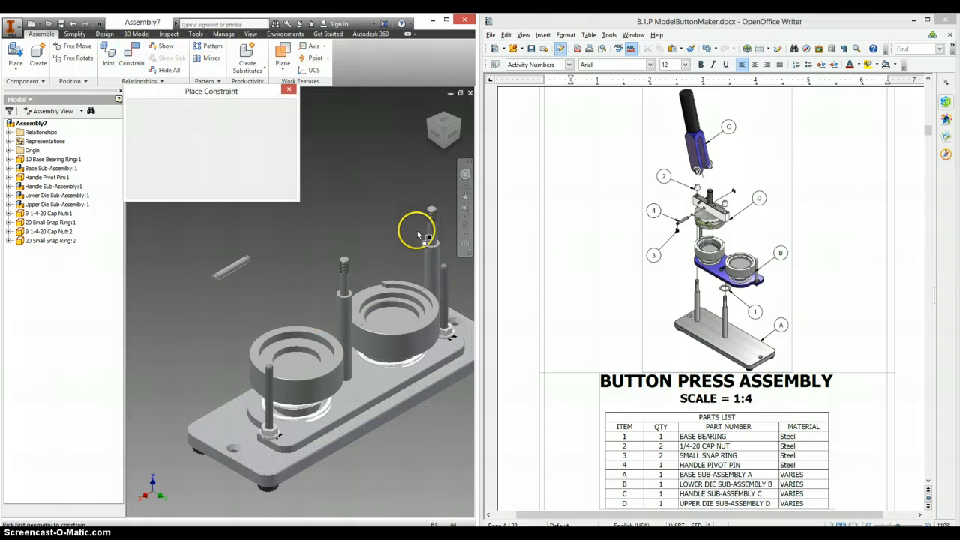
pyautogui.click(188, 132)
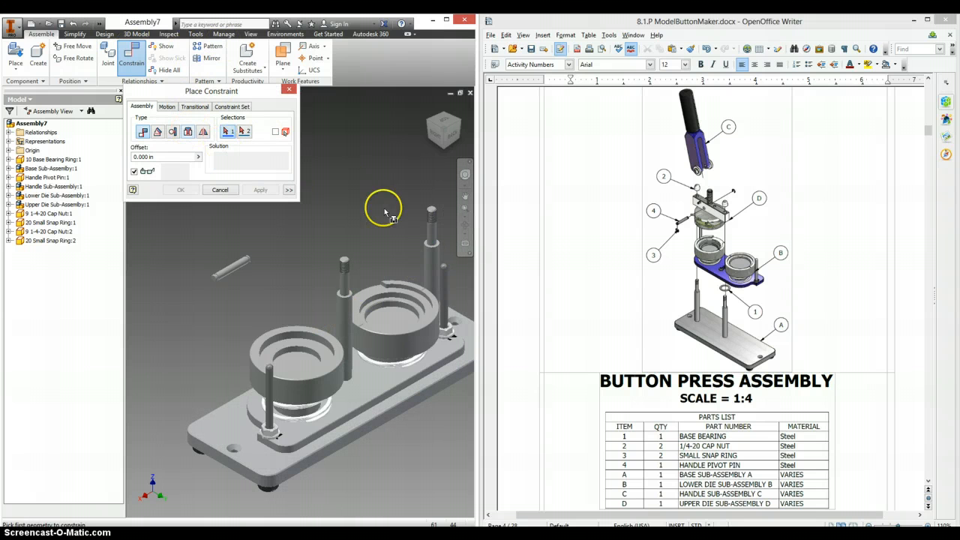
pyautogui.click(430, 242)
pyautogui.scroll(-3, 359, 246)
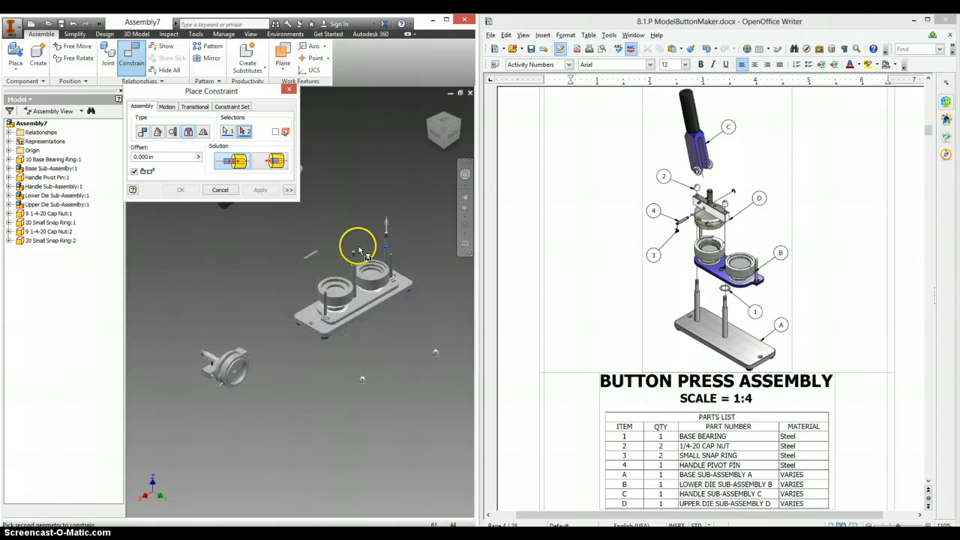
pyautogui.scroll(3, 213, 375)
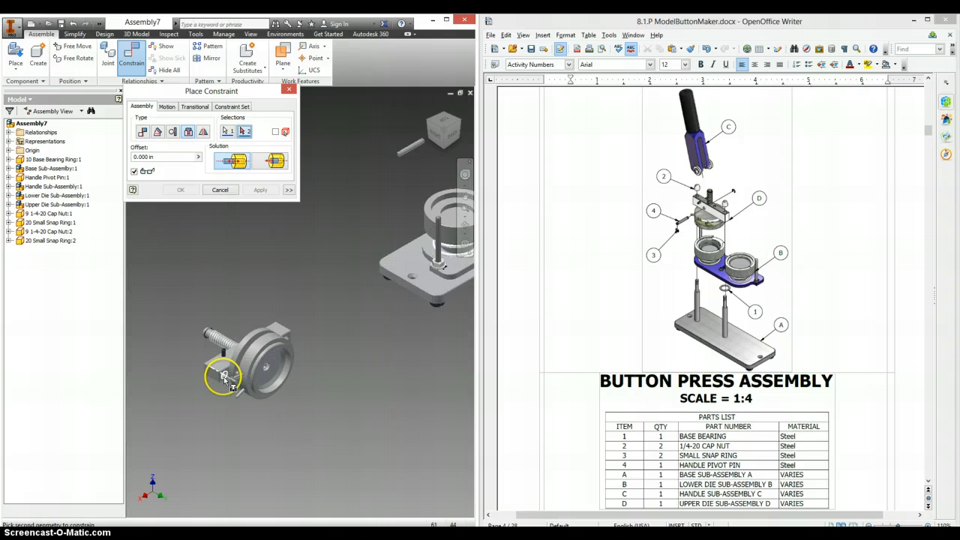
pyautogui.scroll(4, 223, 377)
pyautogui.click(223, 377)
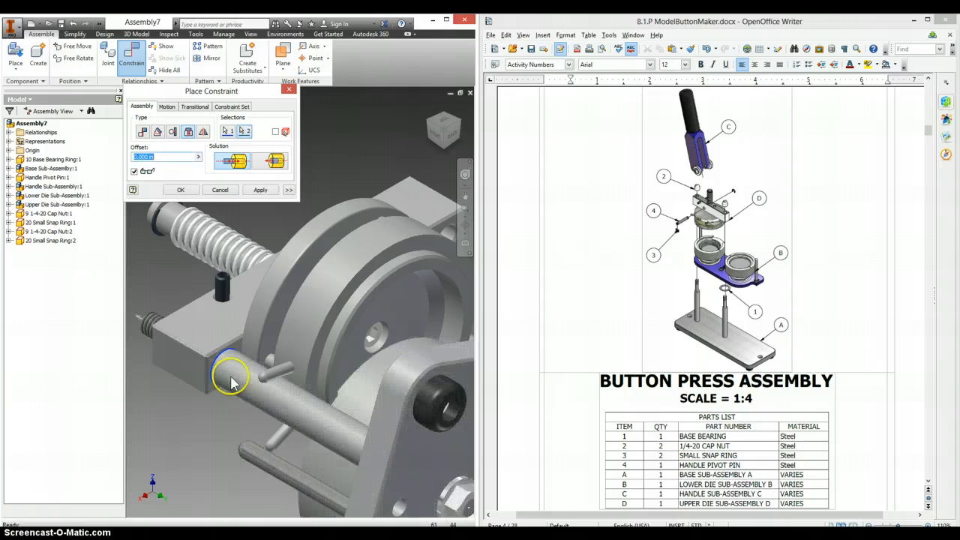
pyautogui.click(258, 190)
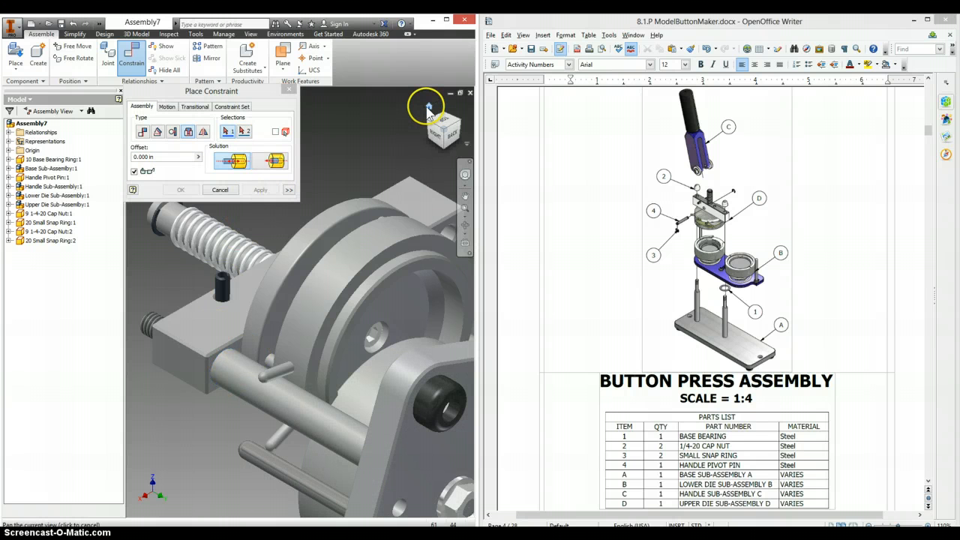
pyautogui.click(428, 106)
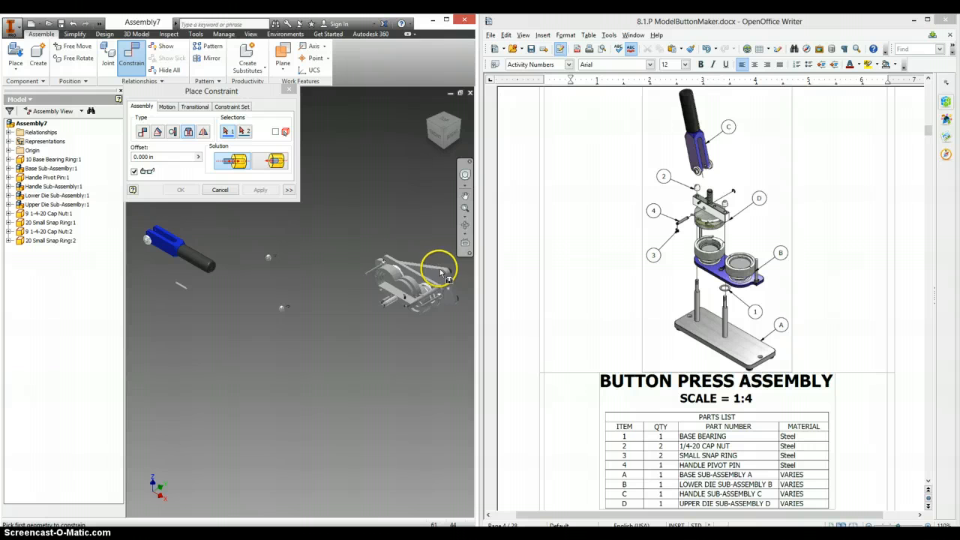
pyautogui.click(220, 189)
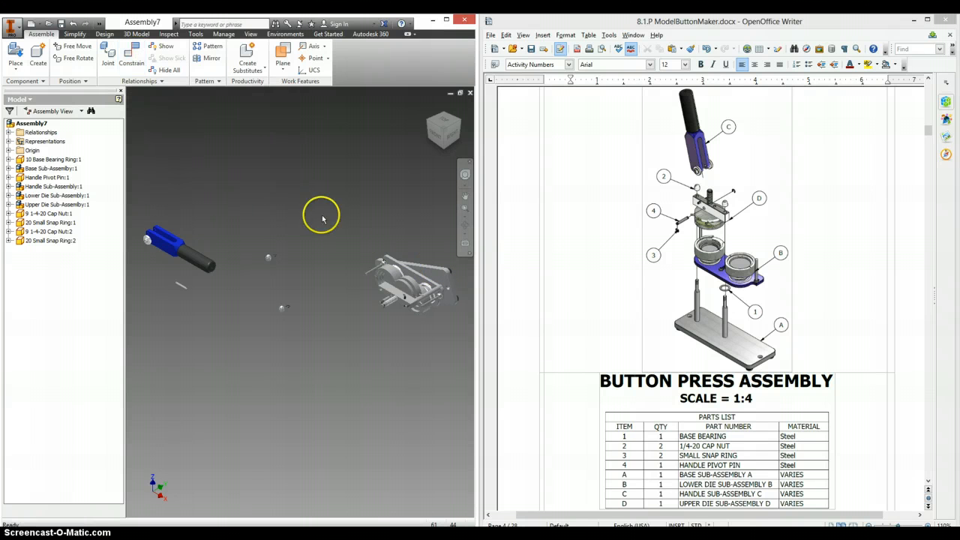
# Undo the last Insert constraint on the upper die and ground the base sub-assembly
pyautogui.click(437, 131)
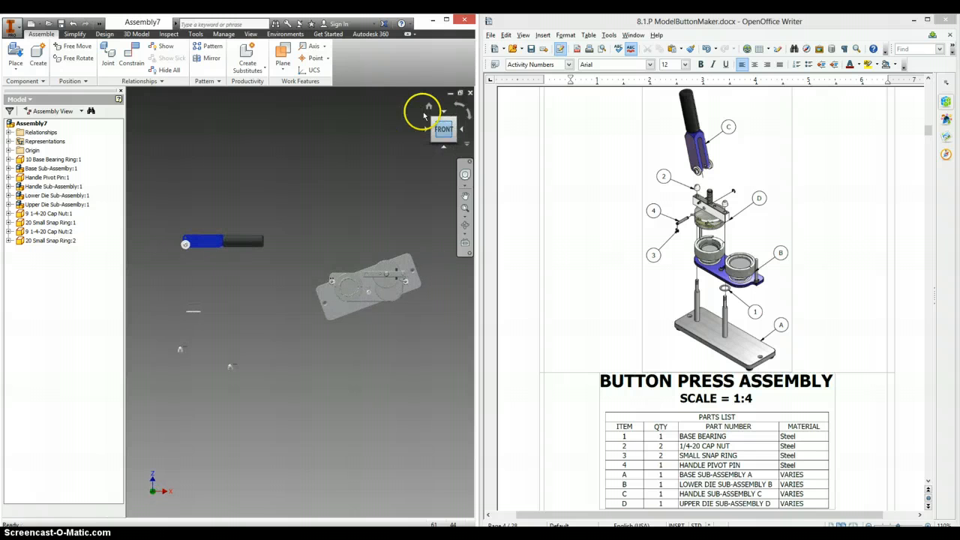
pyautogui.click(73, 24)
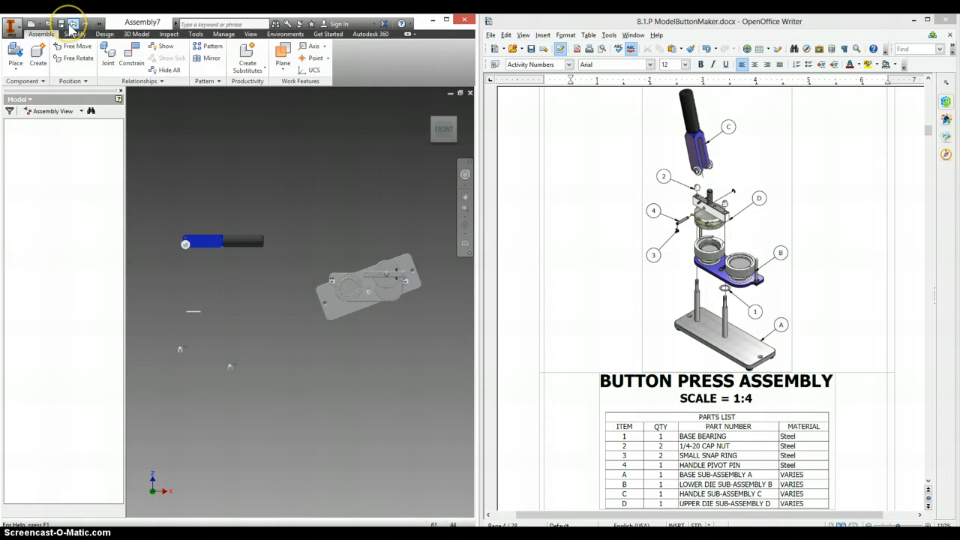
pyautogui.click(429, 107)
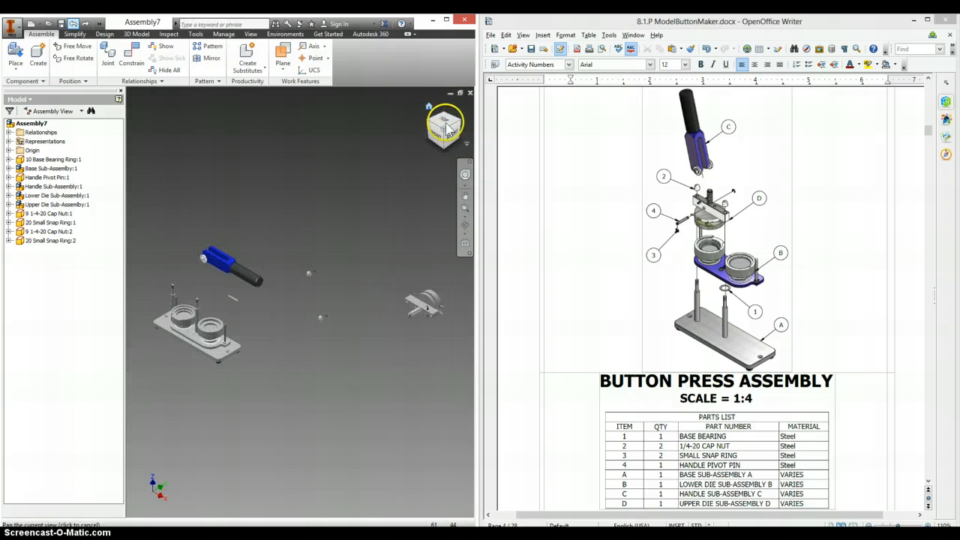
pyautogui.rightClick(218, 358)
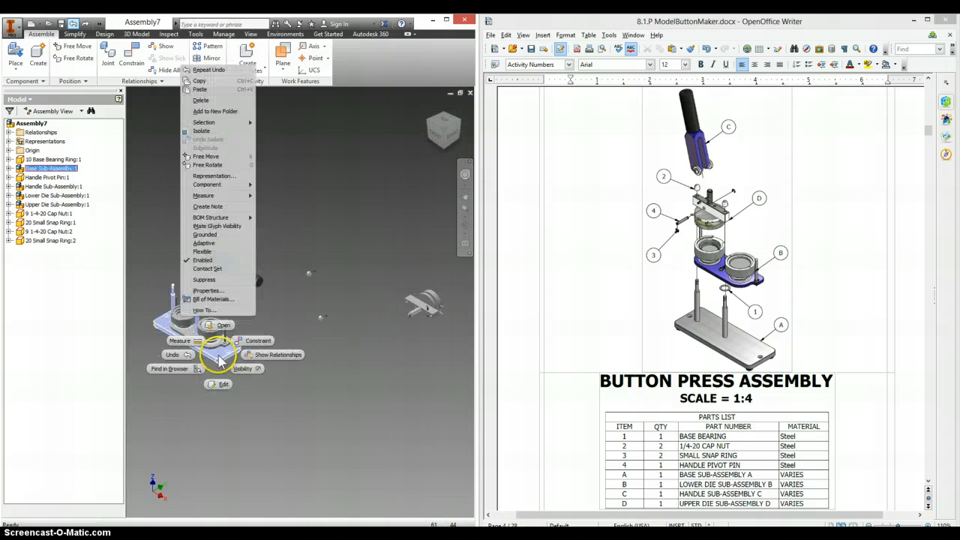
pyautogui.click(218, 237)
pyautogui.click(246, 228)
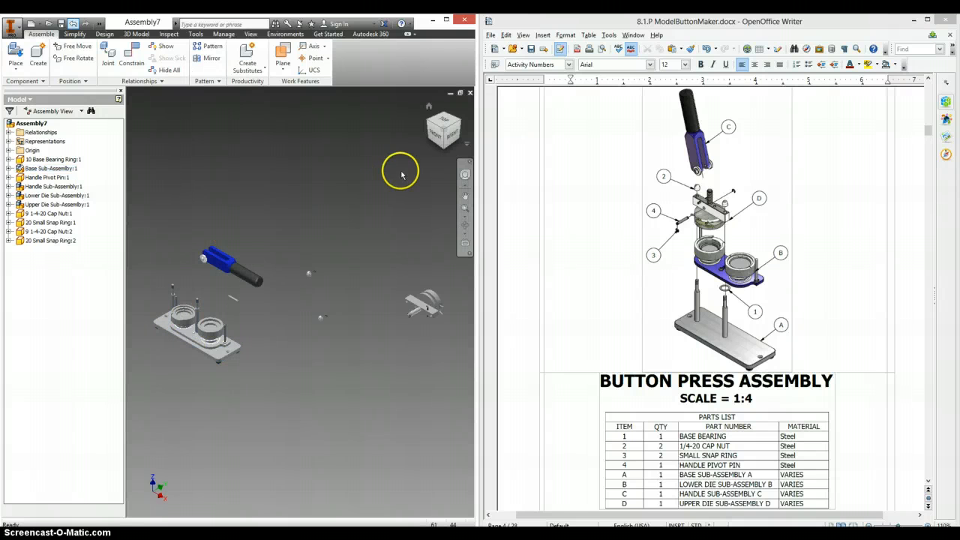
# Insert the underside hole at one end of the upper die's crossbar onto the base's end post shoulder, using the Opposed solution
pyautogui.click(460, 125)
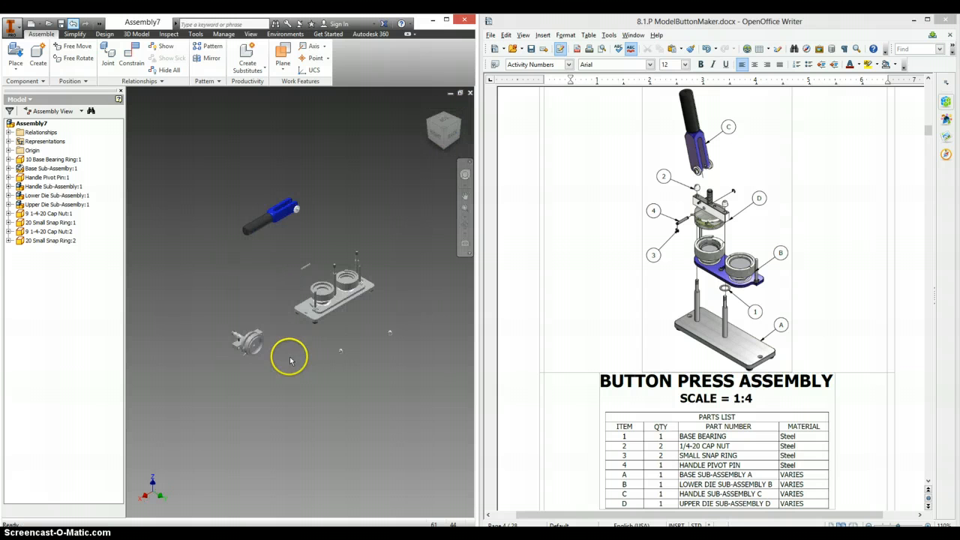
pyautogui.click(131, 54)
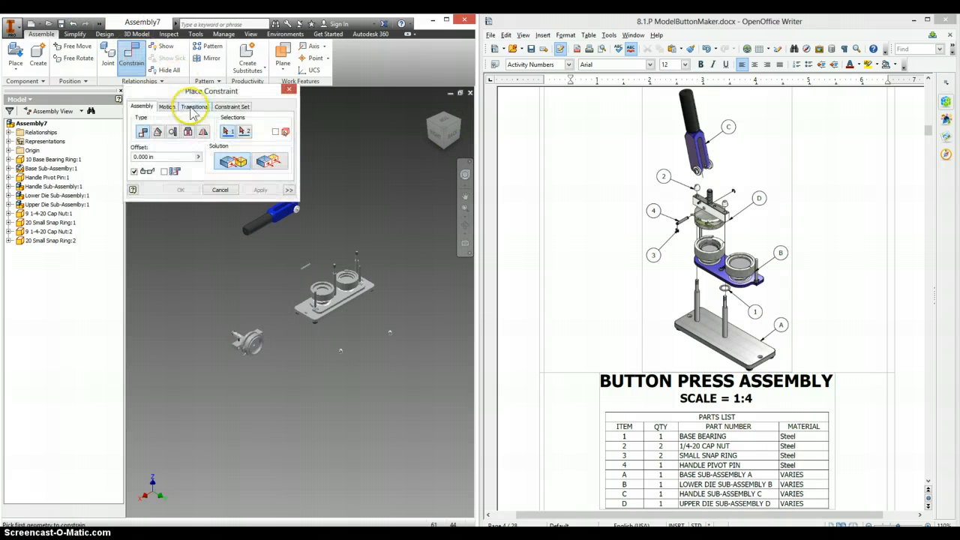
pyautogui.click(188, 131)
pyautogui.scroll(2, 240, 351)
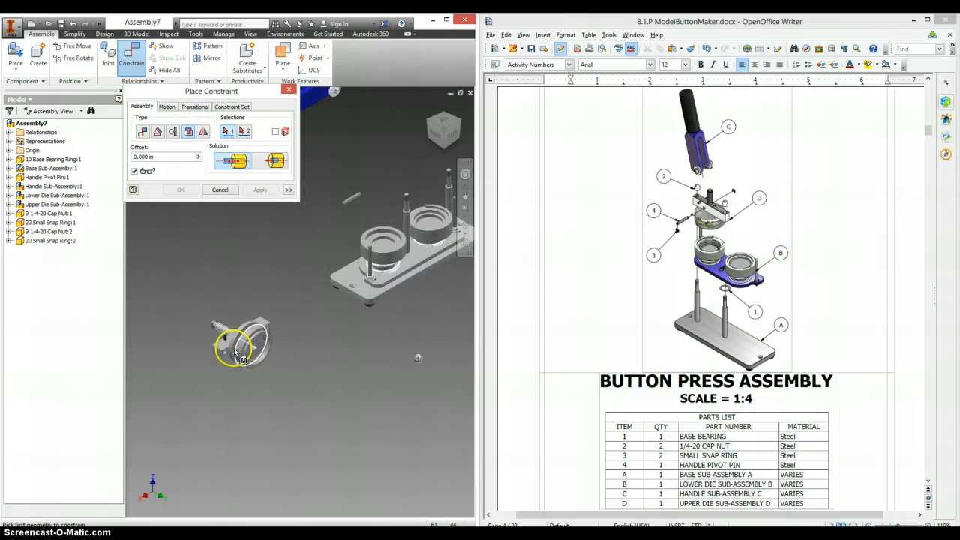
pyautogui.scroll(3, 237, 353)
pyautogui.click(206, 349)
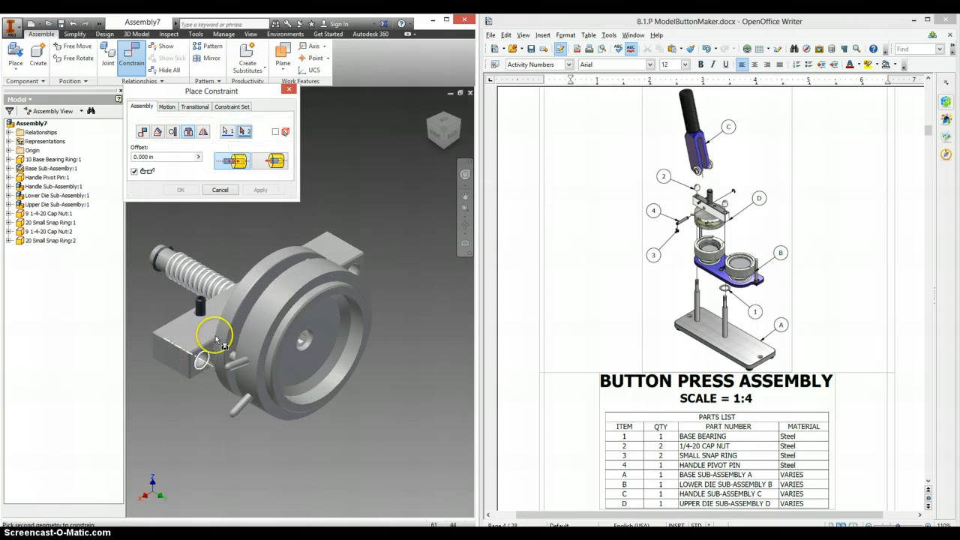
pyautogui.scroll(-5, 220, 323)
pyautogui.scroll(4, 289, 286)
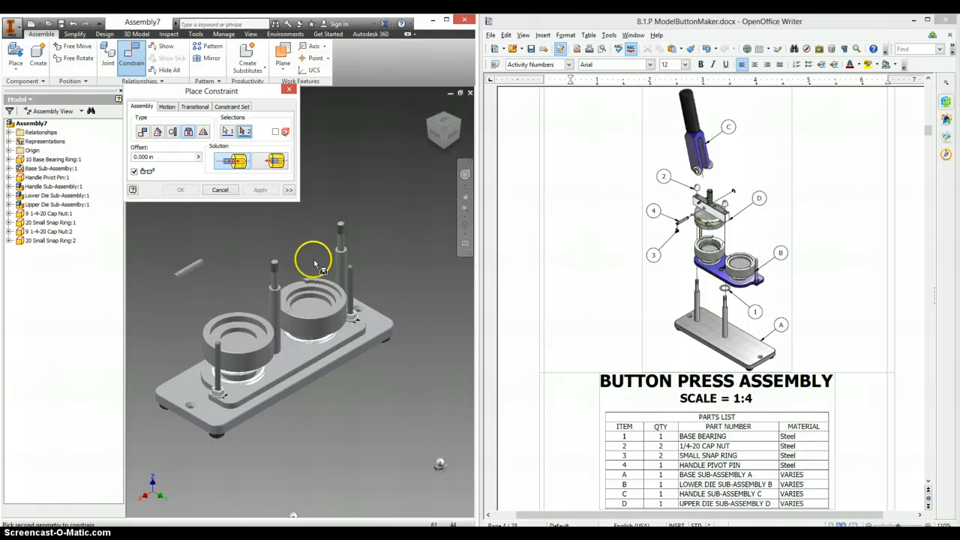
pyautogui.click(346, 253)
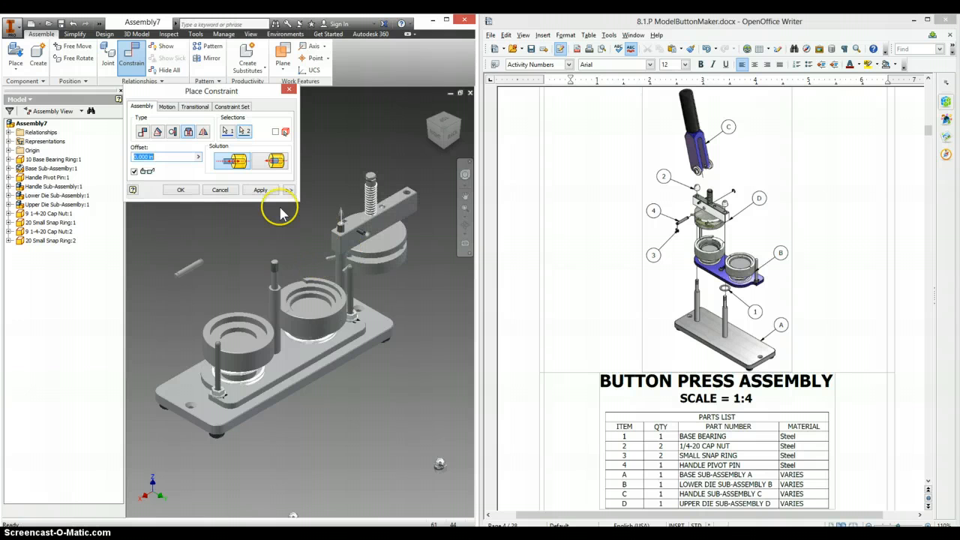
pyautogui.click(262, 189)
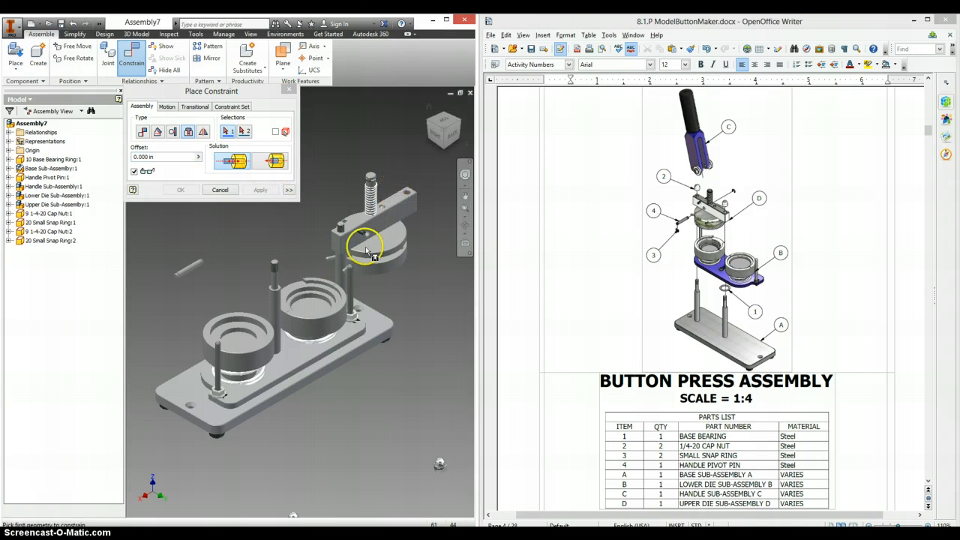
# Insert the crossbar's other underside hole onto the shoulder of the base's middle post with the Opposed solution
pyautogui.click(275, 295)
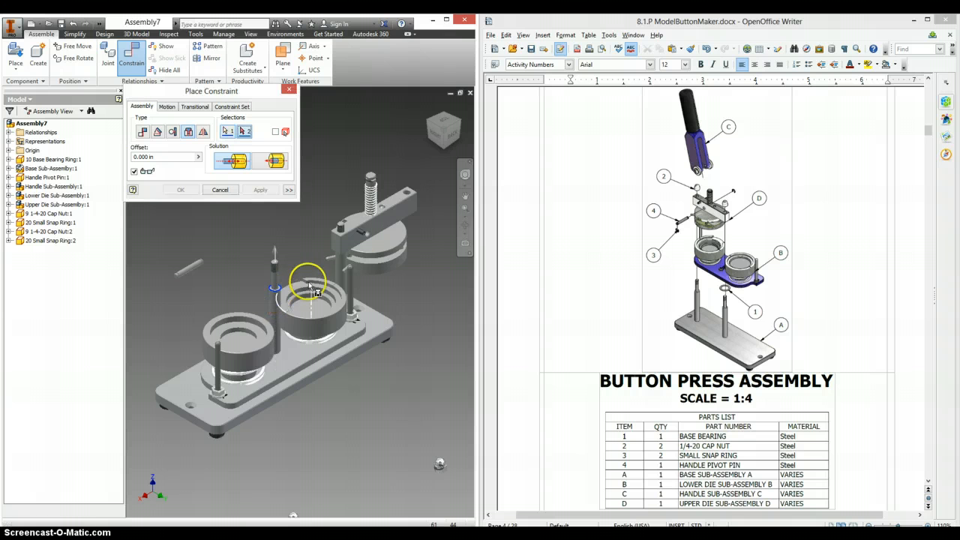
pyautogui.click(464, 144)
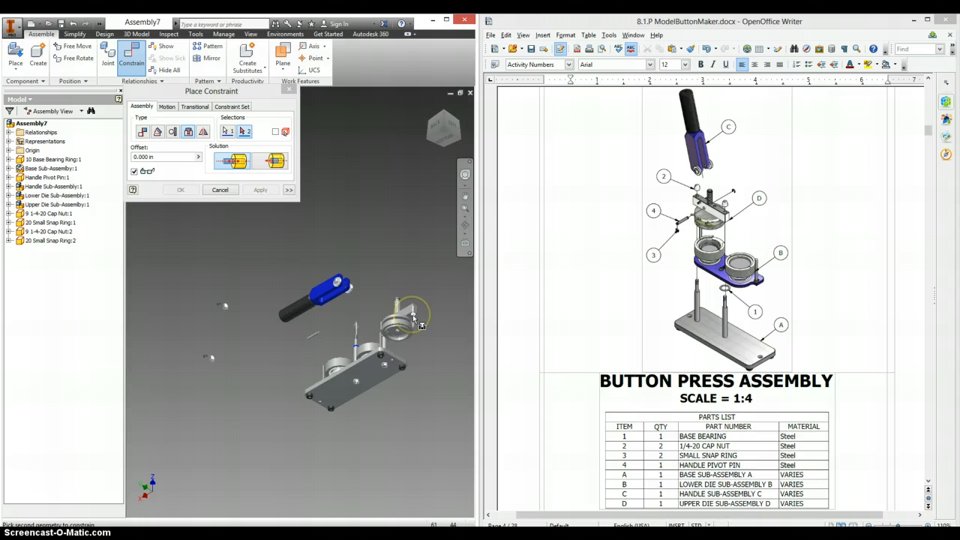
pyautogui.click(413, 319)
pyautogui.click(263, 190)
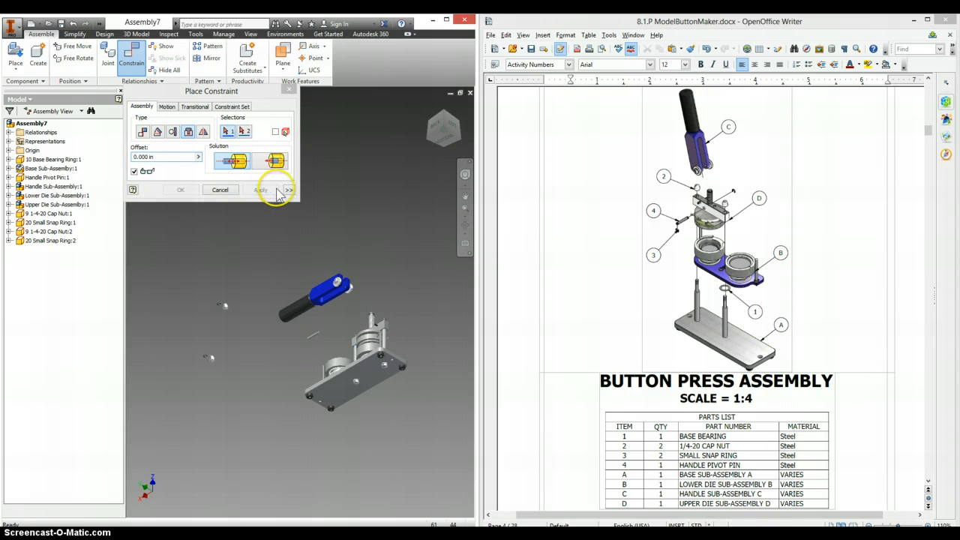
# Apply an opposed Insert constraint between the pivot hole on the handle fork's inner face and the matching hole in the side of the upper die's crossbar
pyautogui.click(431, 108)
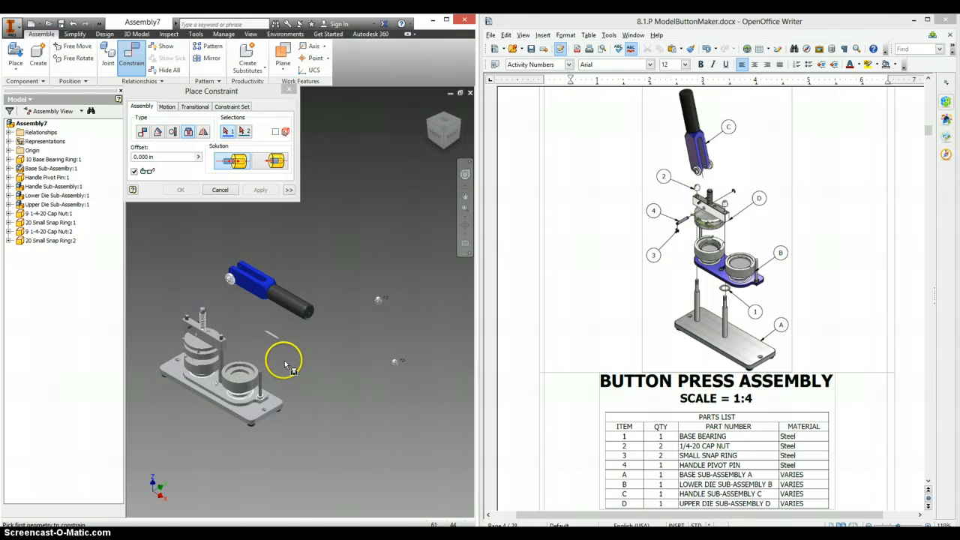
pyautogui.scroll(-3, 201, 313)
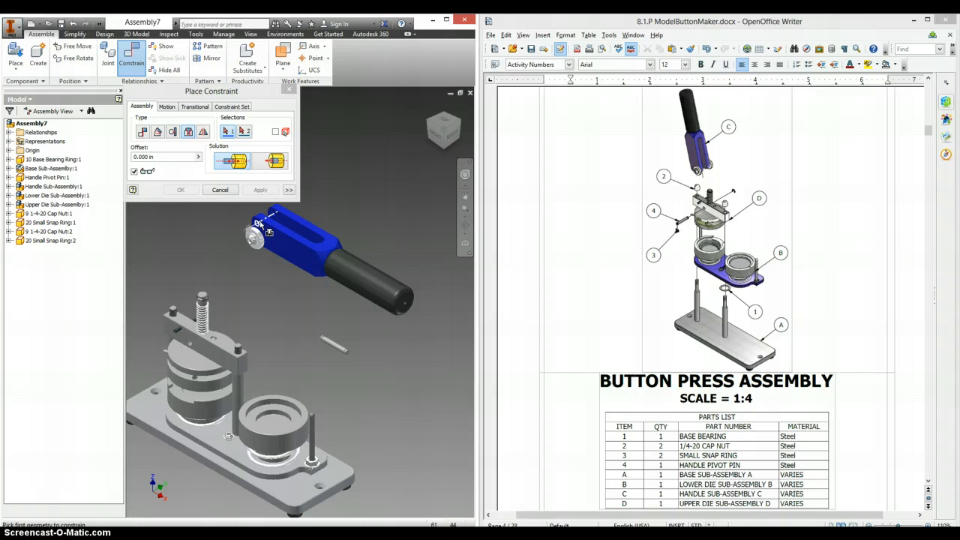
pyautogui.scroll(-3, 304, 353)
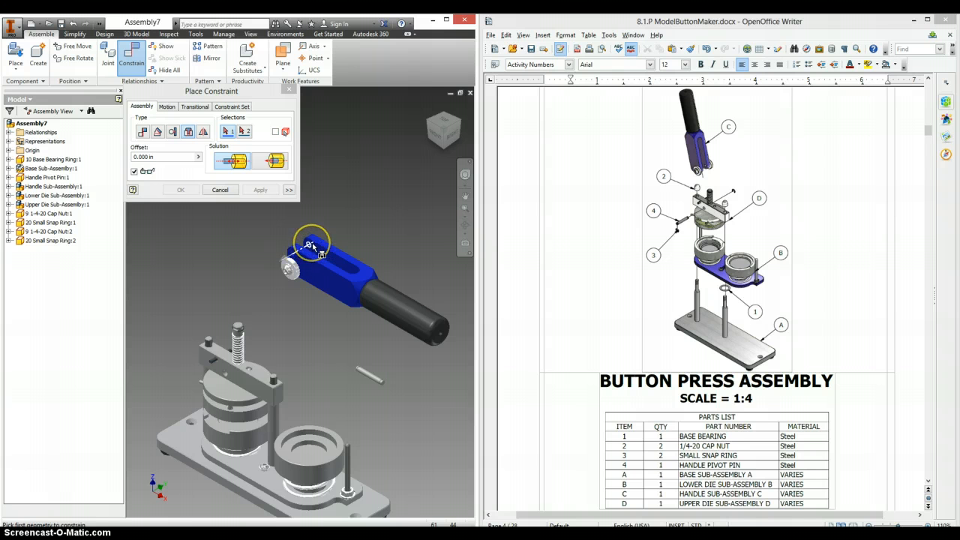
pyautogui.click(309, 245)
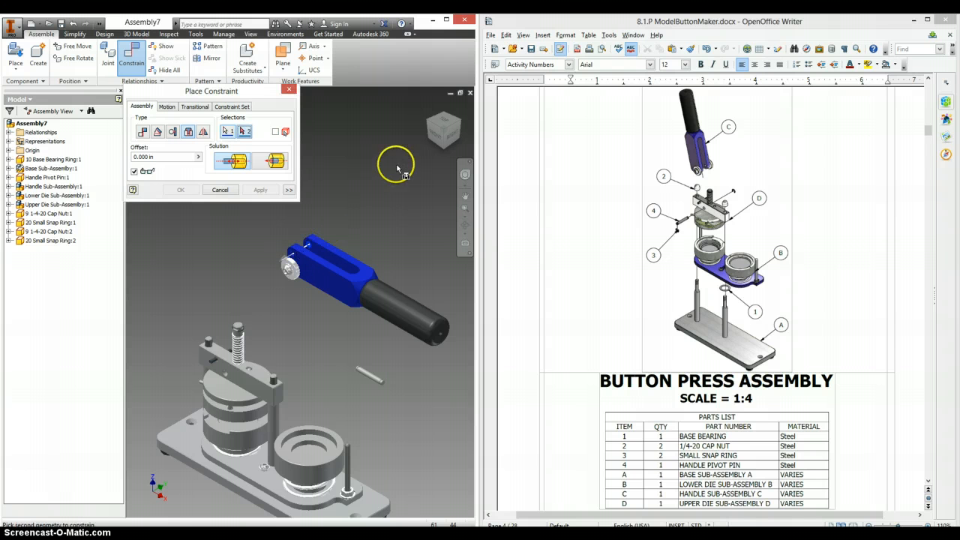
pyautogui.click(445, 139)
pyautogui.press('F6')
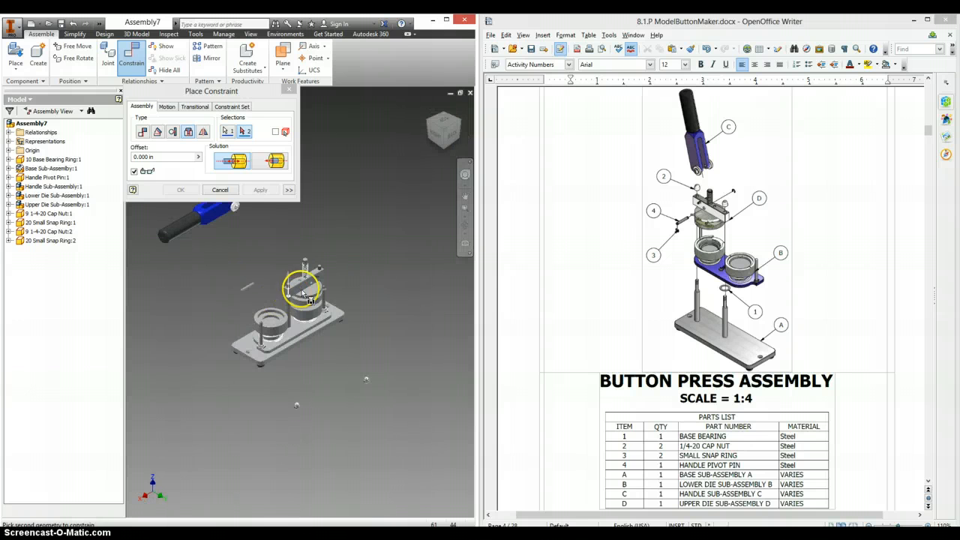
pyautogui.scroll(-5, 302, 292)
pyautogui.click(302, 291)
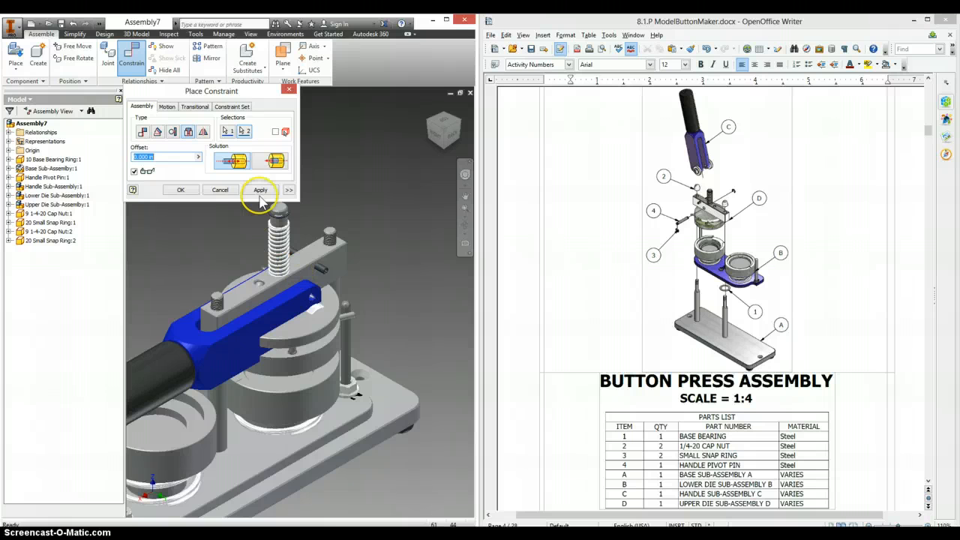
pyautogui.click(433, 139)
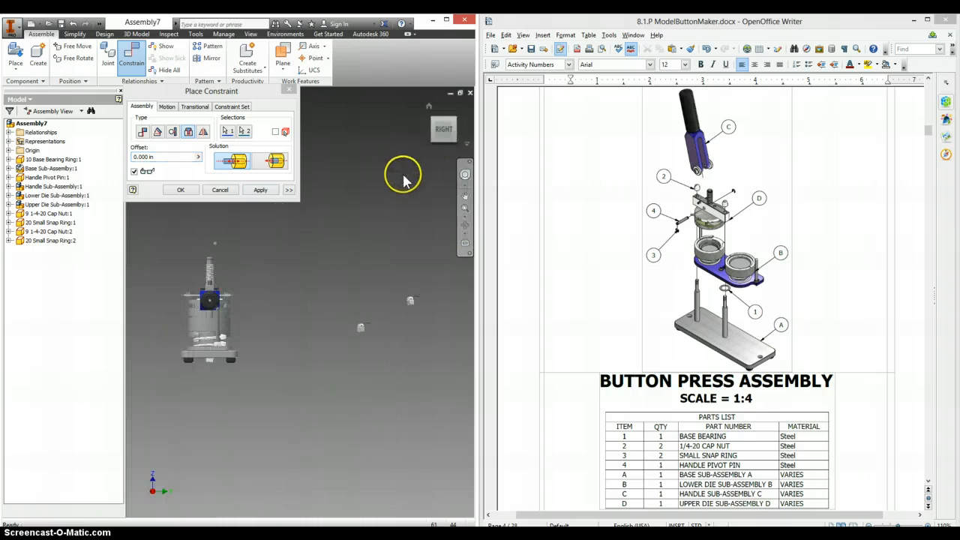
pyautogui.click(443, 118)
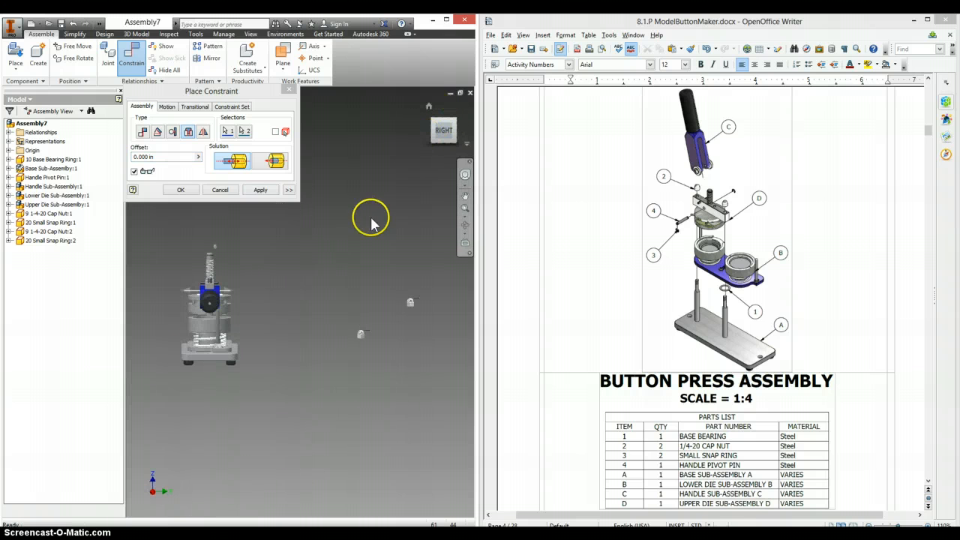
pyautogui.scroll(5, 218, 239)
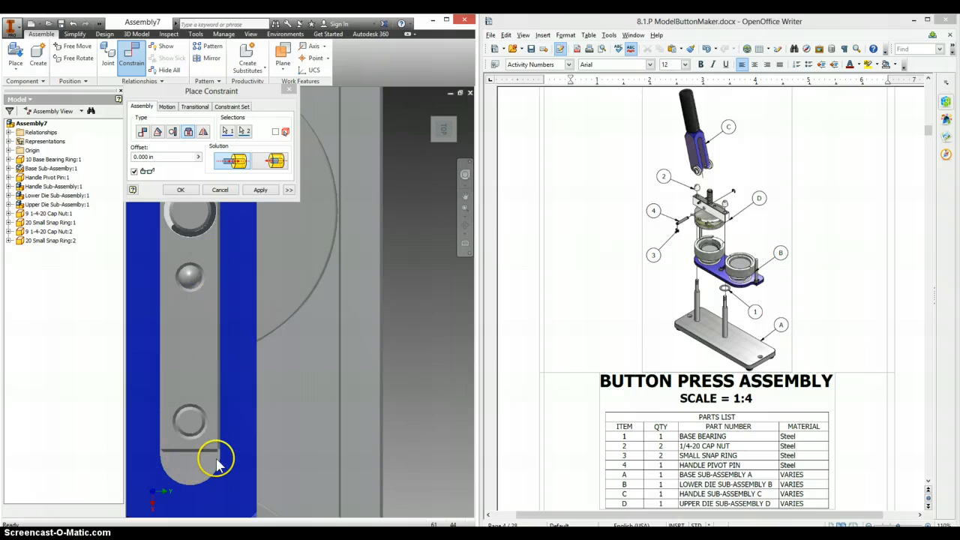
pyautogui.click(258, 190)
pyautogui.click(289, 89)
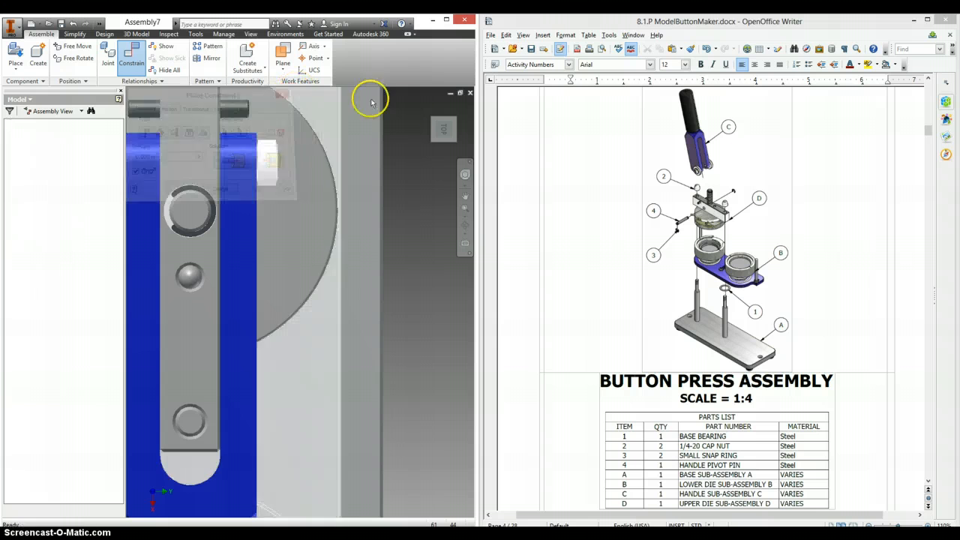
# Swing the handle sub-assembly up about its pivot to a nearly upright position above the upper die
pyautogui.click(426, 105)
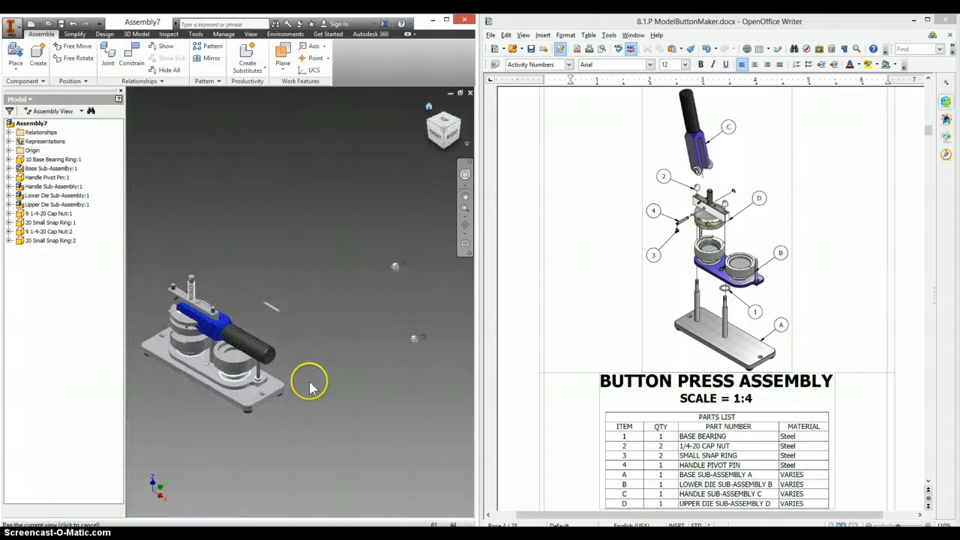
pyautogui.moveTo(259, 359); pyautogui.dragTo(162, 186)
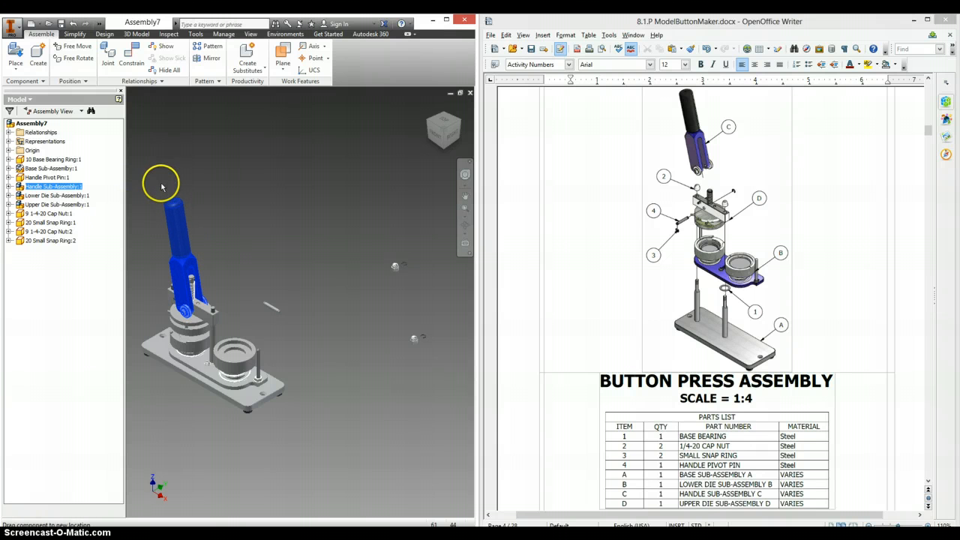
pyautogui.click(428, 124)
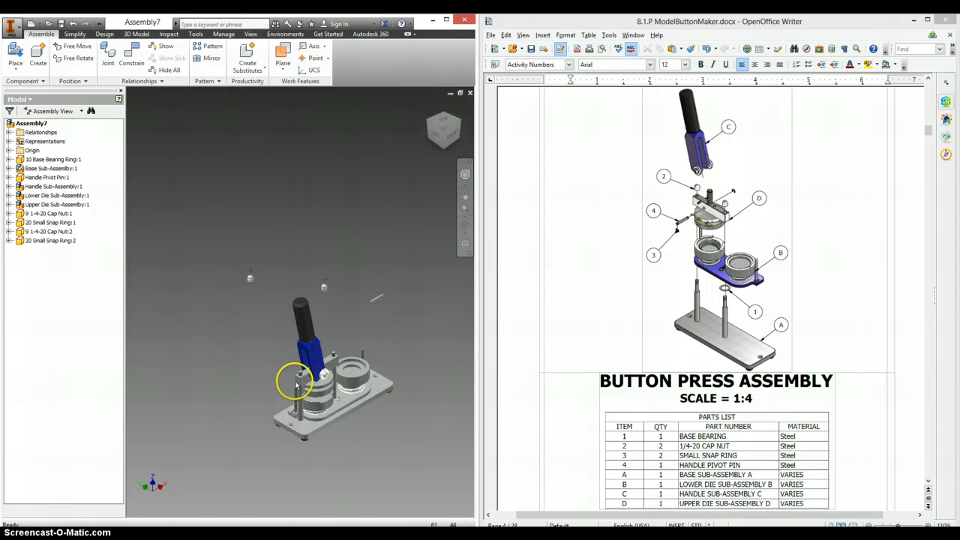
pyautogui.scroll(-5, 323, 373)
pyautogui.scroll(-3, 322, 373)
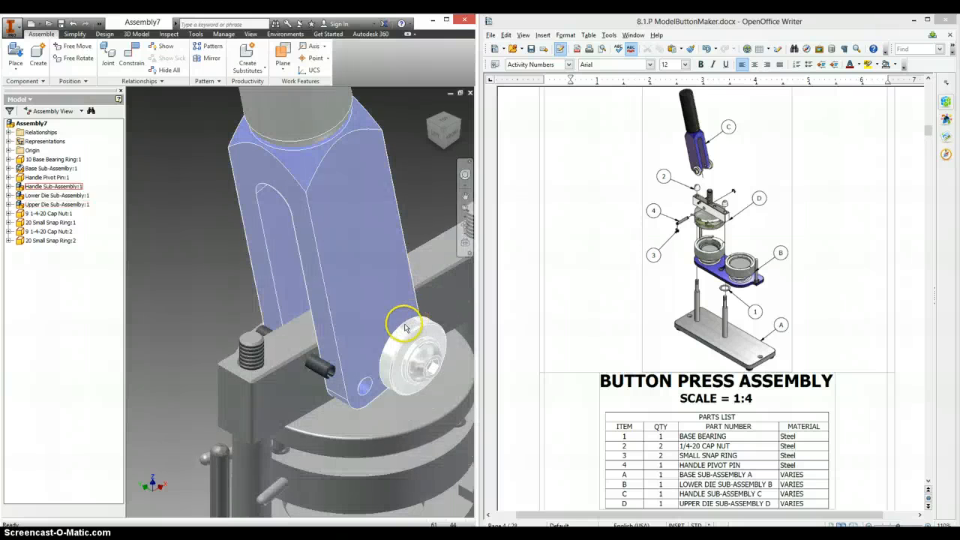
pyautogui.click(380, 274)
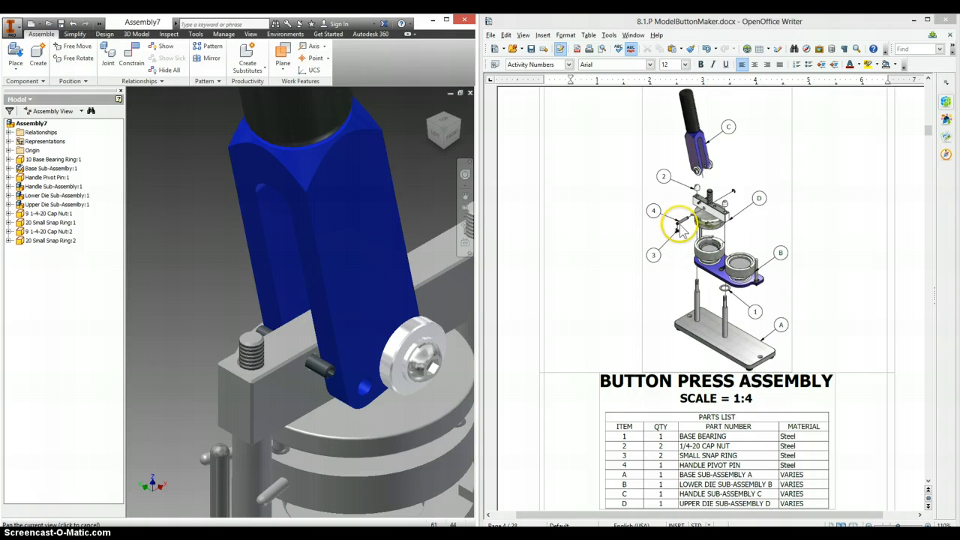
# Move the handle pivot pin close to the crossbar's end and tilt the handle slightly further upright
pyautogui.scroll(8, 419, 222)
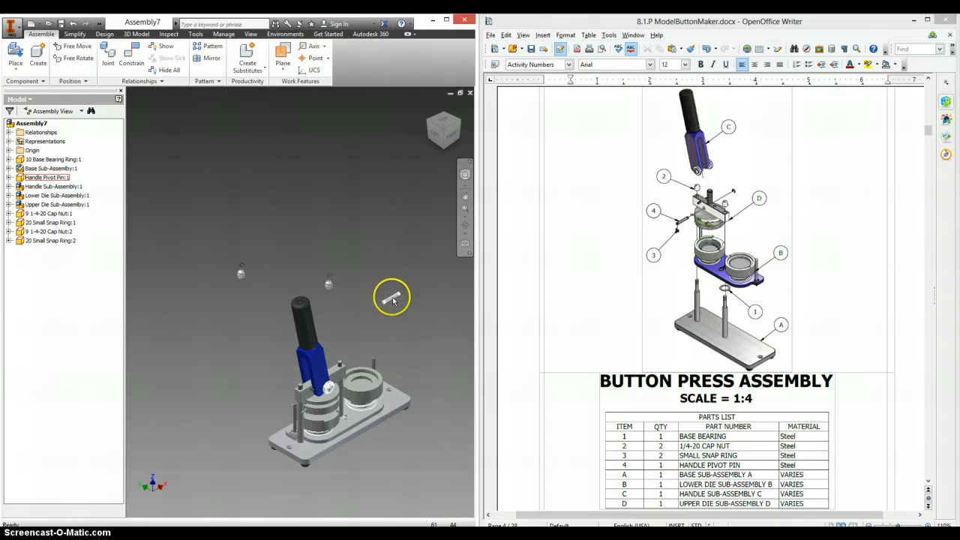
pyautogui.moveTo(393, 302); pyautogui.dragTo(279, 375)
pyautogui.scroll(-6, 278, 375)
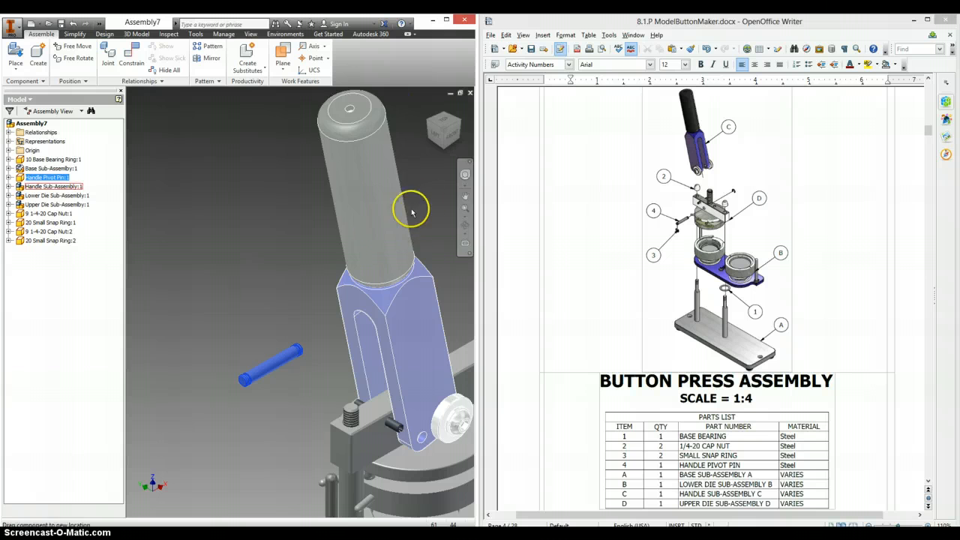
pyautogui.moveTo(407, 208)
pyautogui.mouseDown()
pyautogui.moveTo(439, 188)
pyautogui.moveTo(407, 215)
pyautogui.mouseUp()
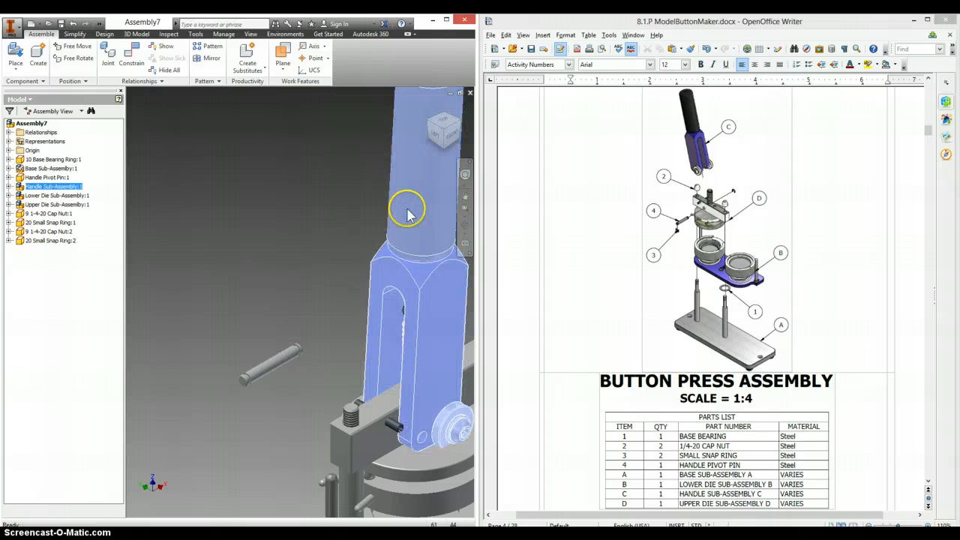
# Mate the handle pivot pin's axis with the axis of the empty hole at the lower end of the handle fork
pyautogui.click(130, 53)
pyautogui.click(276, 366)
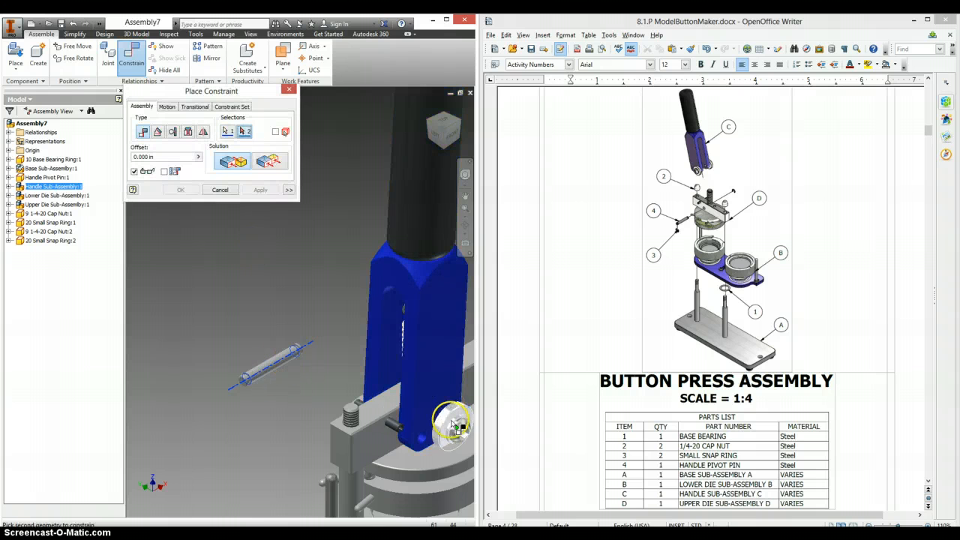
pyautogui.scroll(2, 422, 440)
pyautogui.click(428, 447)
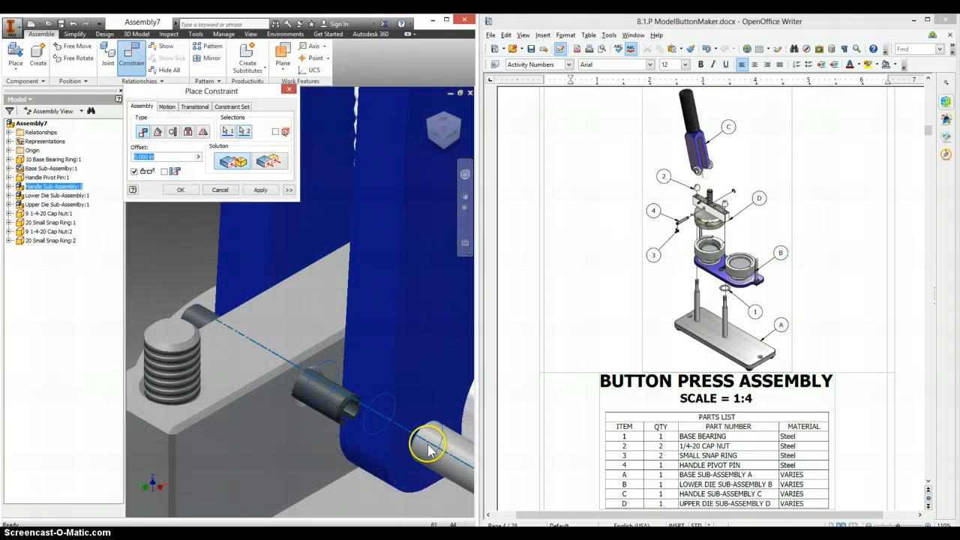
pyautogui.scroll(-3, 381, 420)
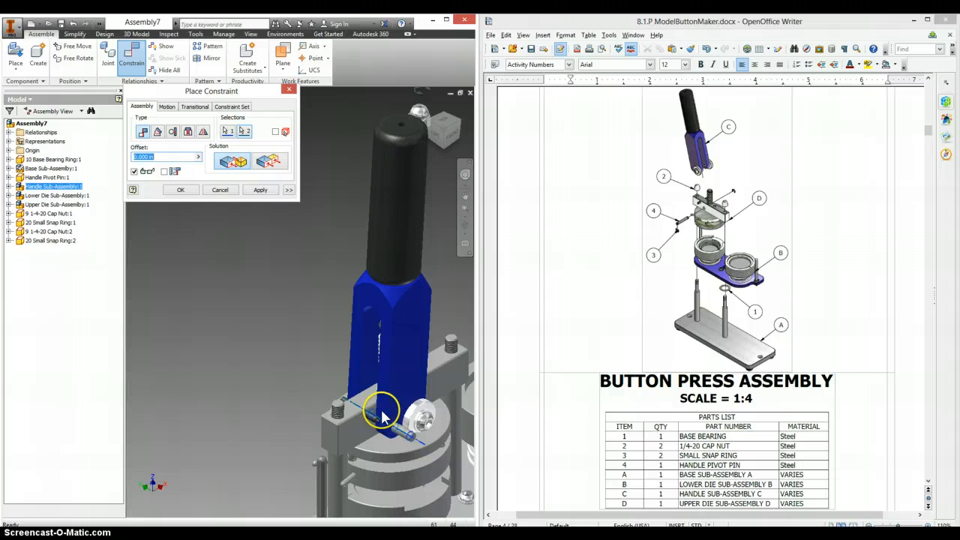
pyautogui.click(255, 192)
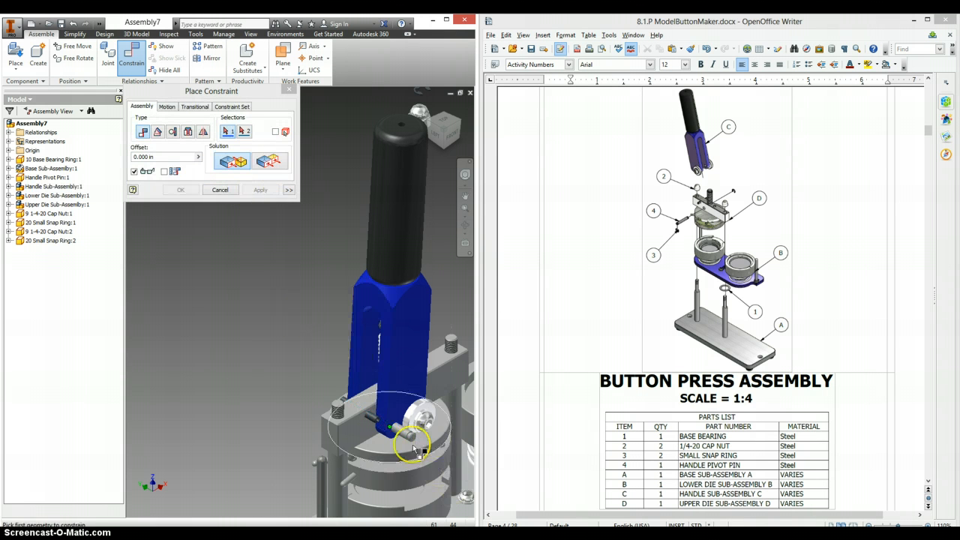
# Constrain the pivot pin's groove face to the handle fork's outer face with a Flush mate offset by -0.02 in
pyautogui.click(268, 165)
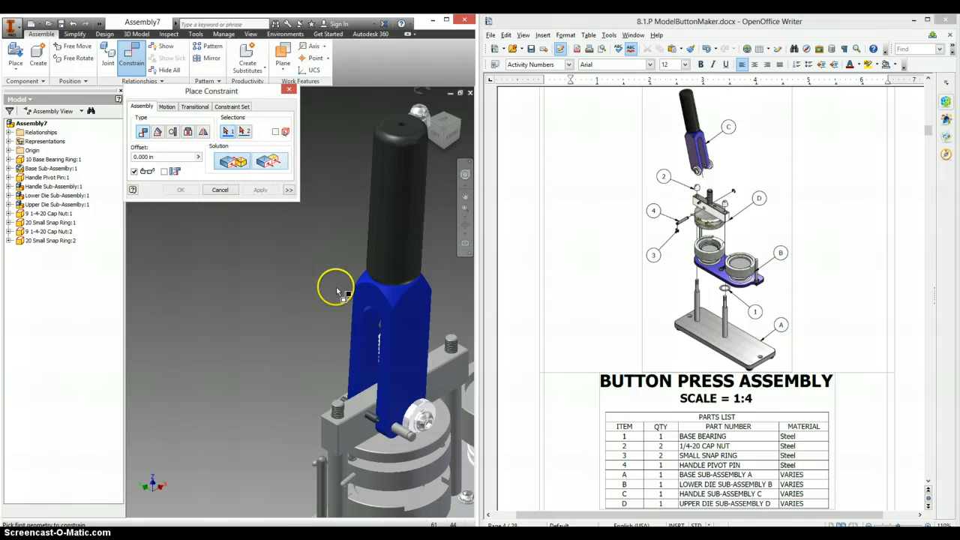
pyautogui.scroll(3, 423, 414)
pyautogui.click(341, 379)
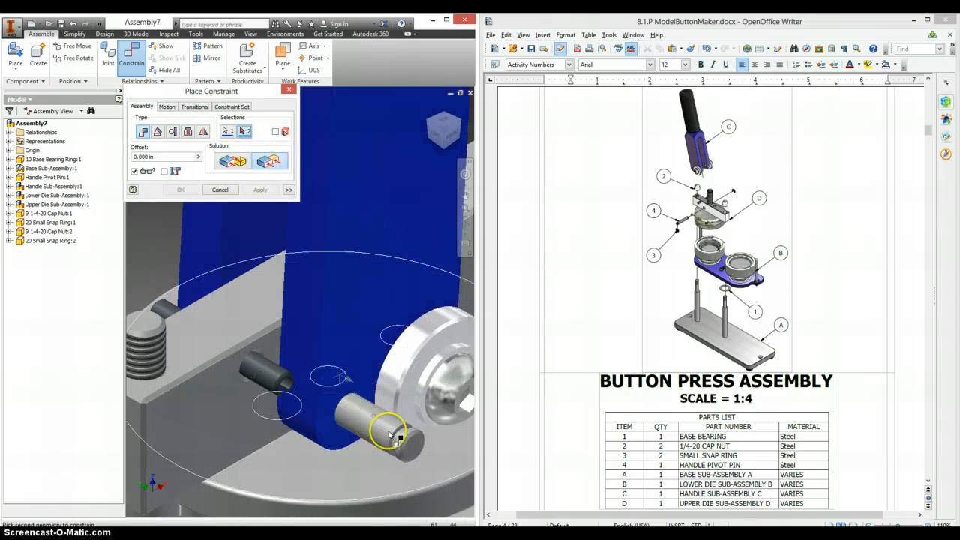
pyautogui.scroll(3, 396, 442)
pyautogui.click(383, 426)
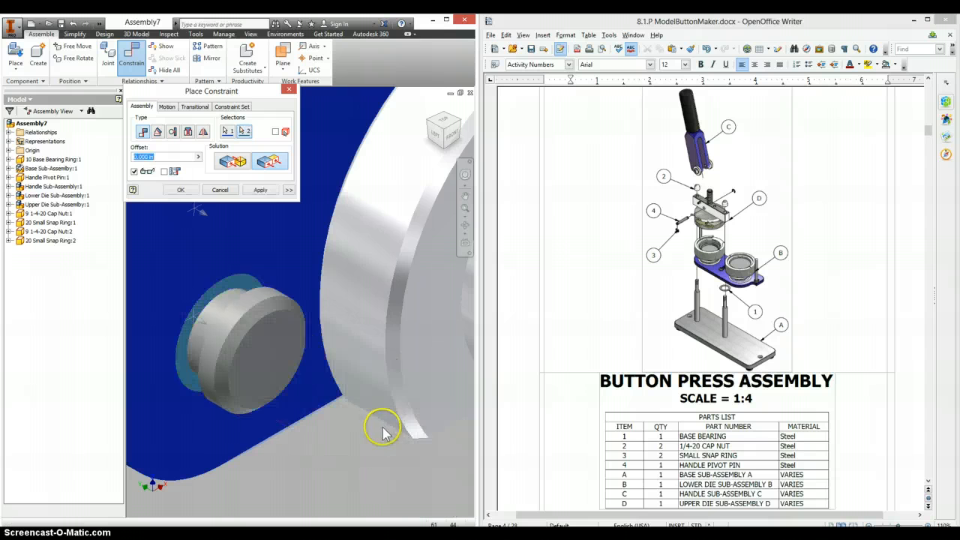
pyautogui.scroll(-5, 171, 302)
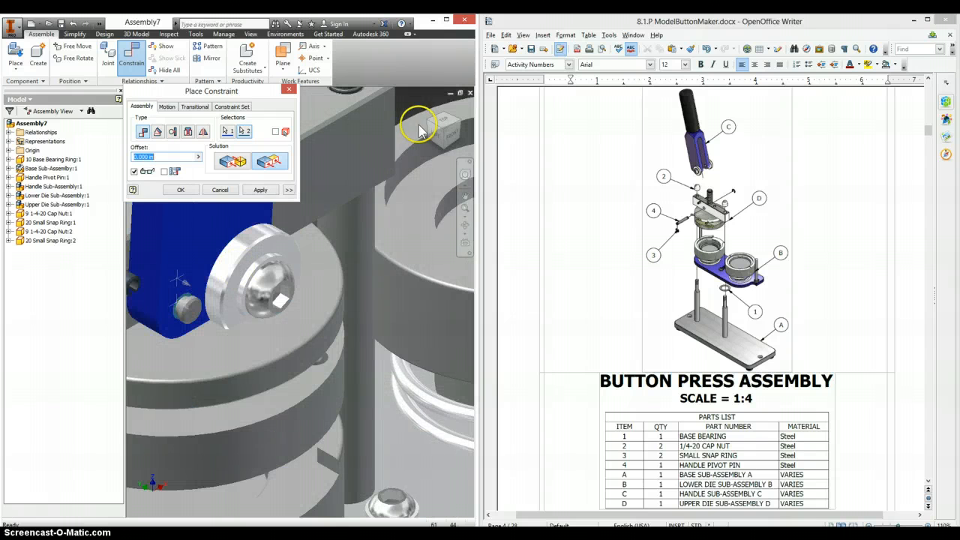
pyautogui.click(439, 135)
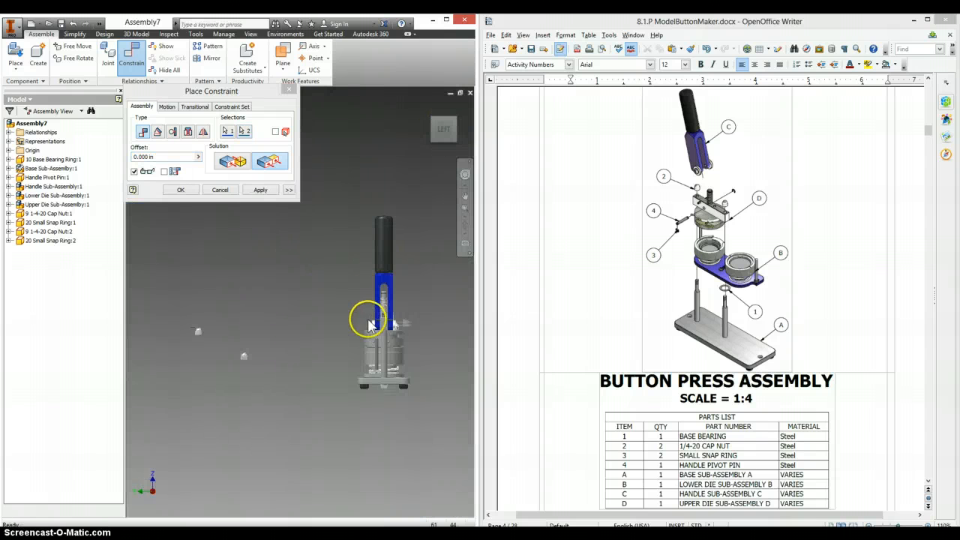
pyautogui.scroll(5, 375, 318)
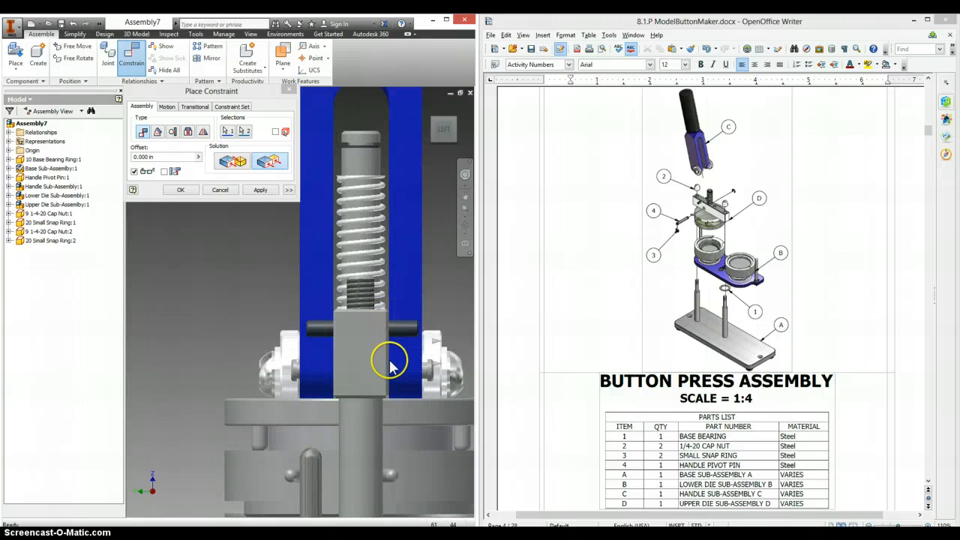
pyautogui.scroll(2, 390, 366)
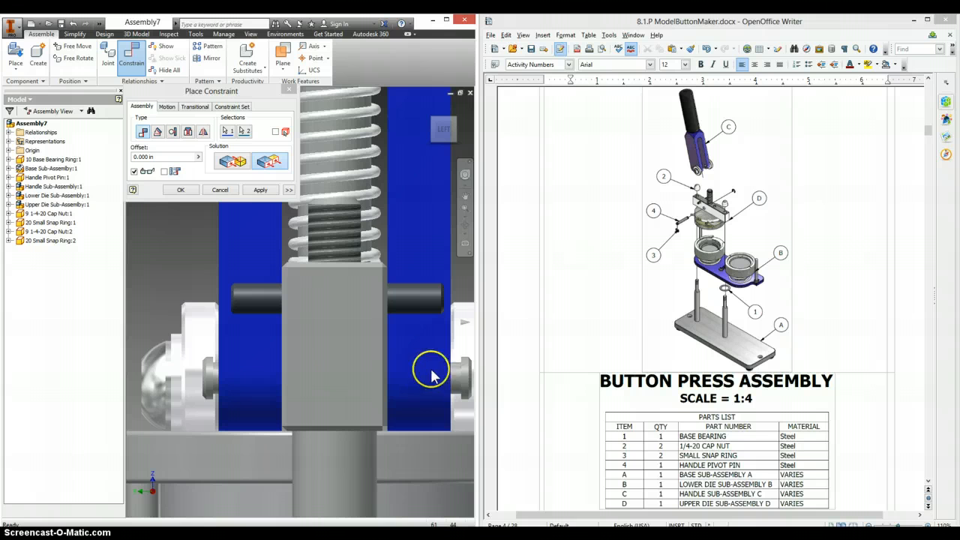
pyautogui.click(255, 190)
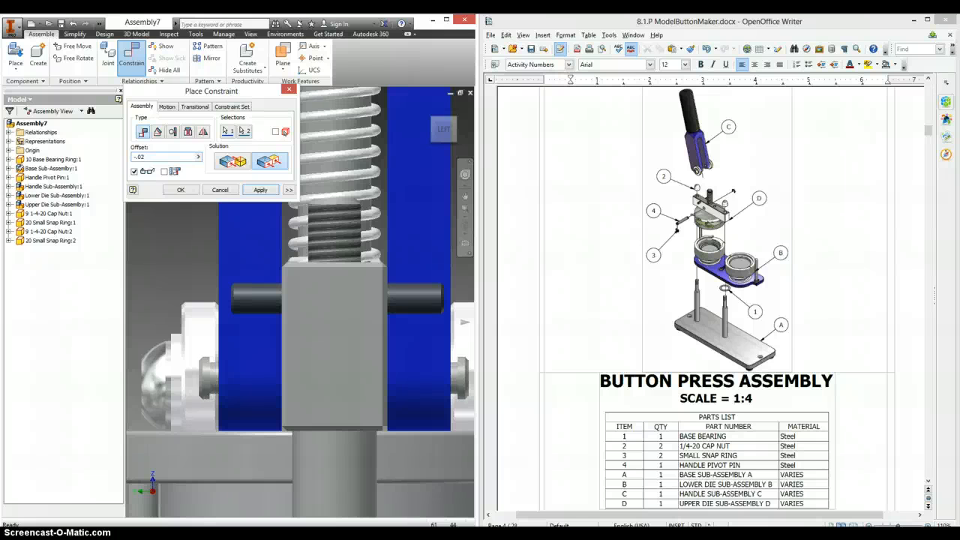
pyautogui.click(180, 190)
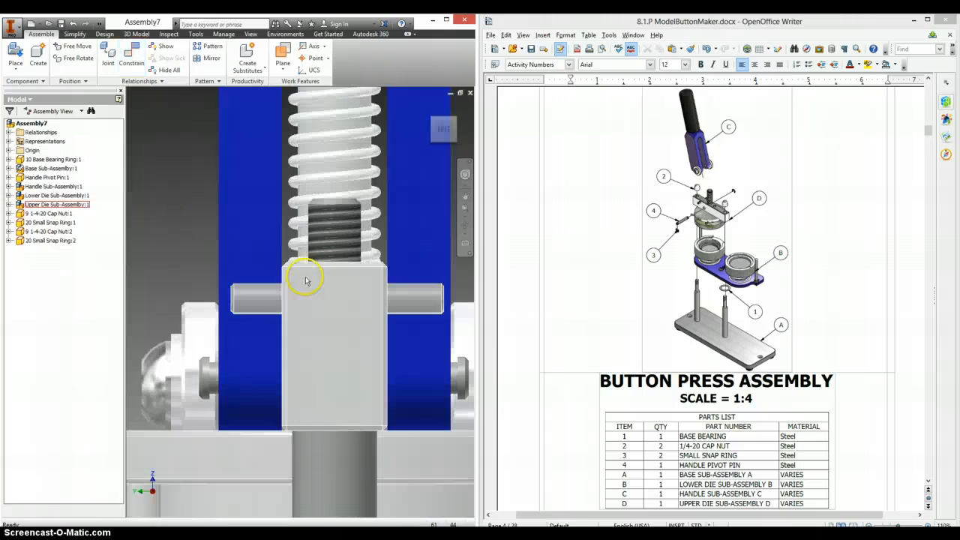
pyautogui.click(430, 107)
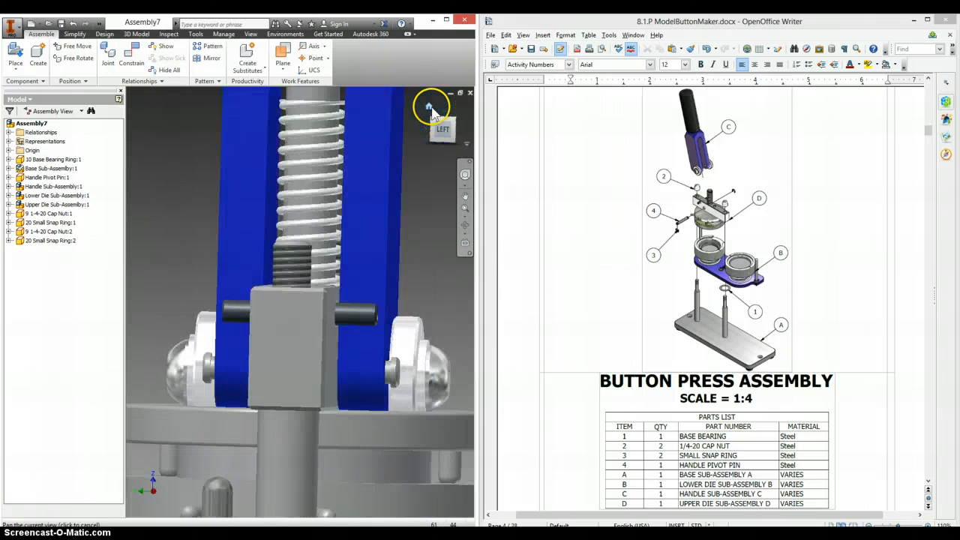
pyautogui.scroll(-4, 396, 291)
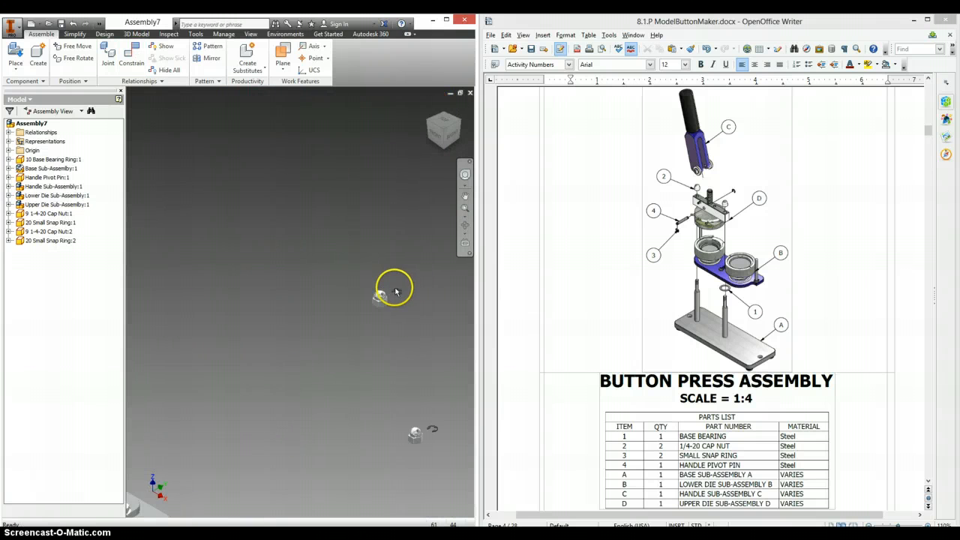
pyautogui.click(131, 56)
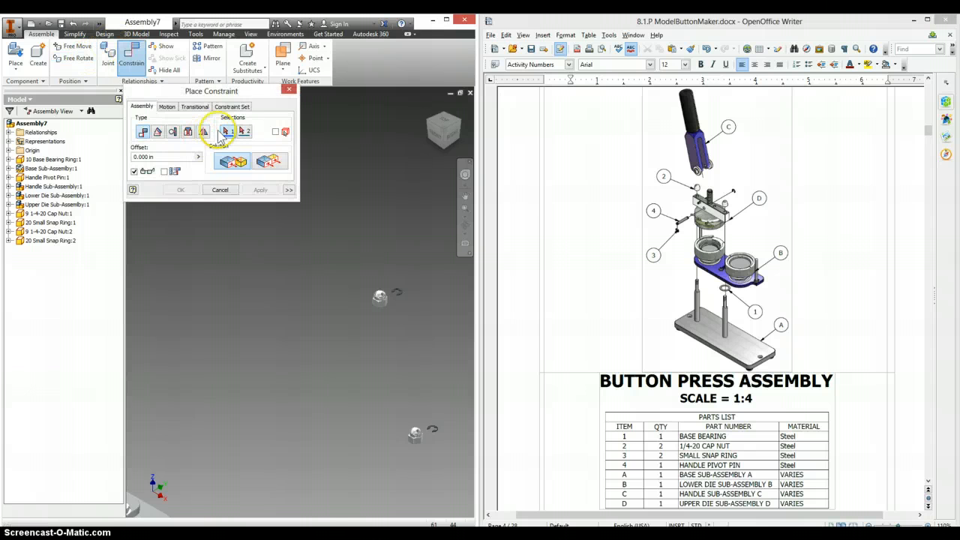
pyautogui.click(188, 131)
pyautogui.scroll(-3, 404, 294)
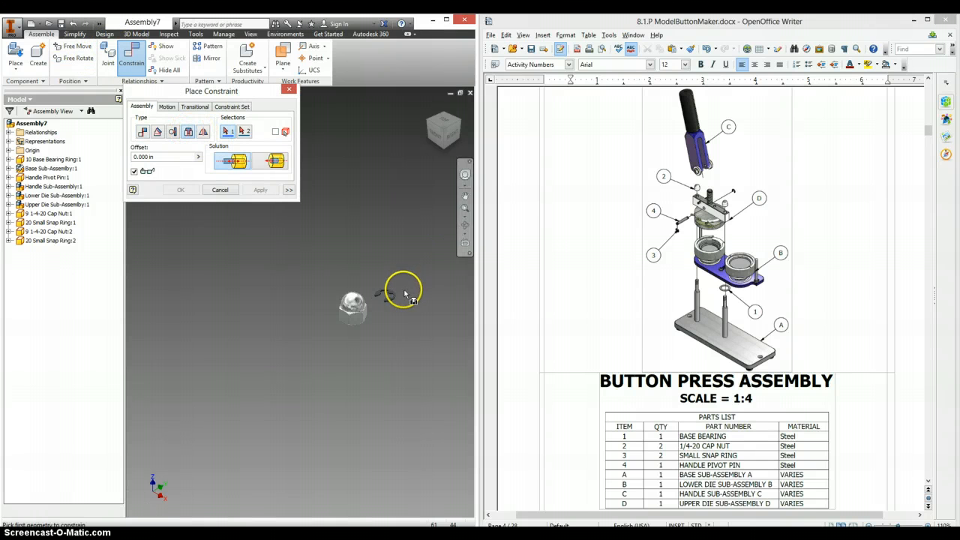
pyautogui.scroll(-3, 405, 293)
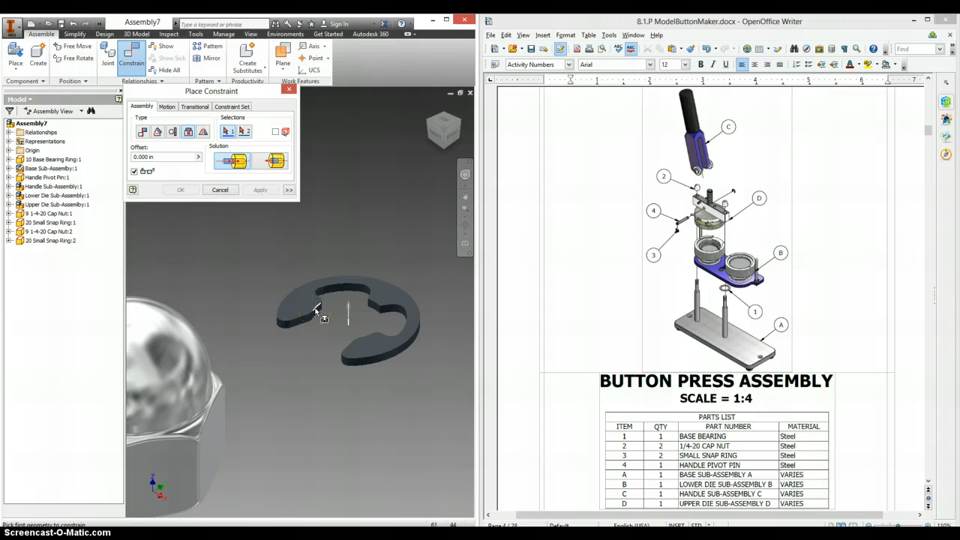
pyautogui.scroll(-2, 326, 302)
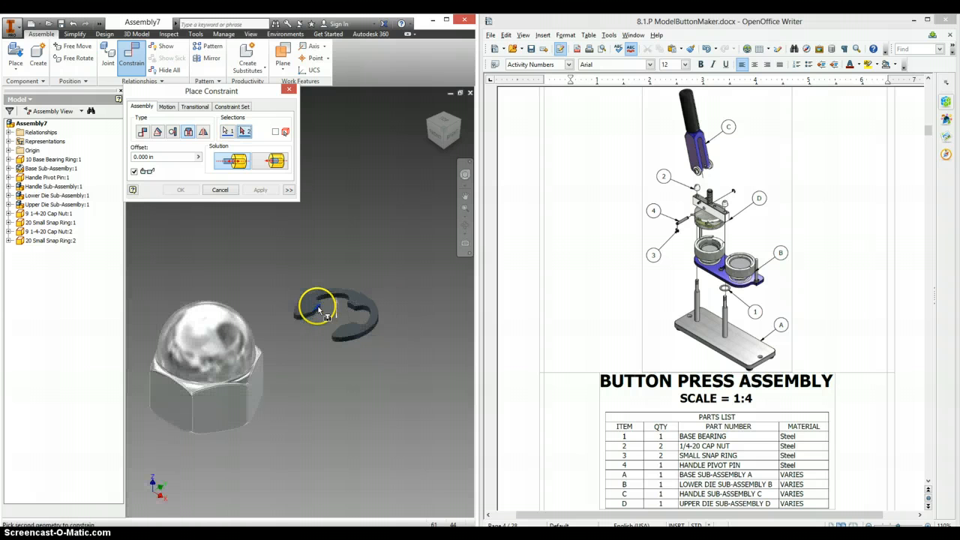
pyautogui.click(219, 190)
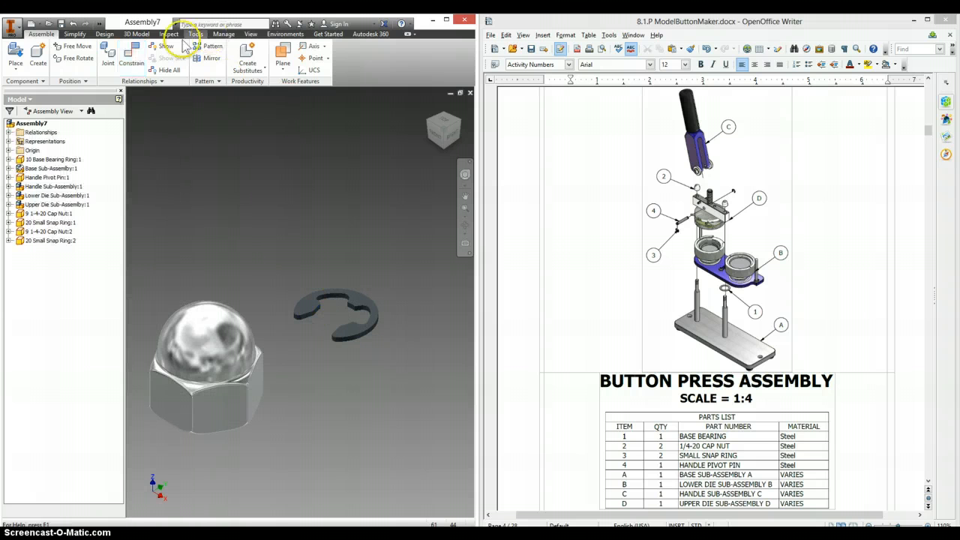
# Insert one small snap ring into the groove at one end of the handle pivot pin, using the Opposed solution
pyautogui.click(132, 53)
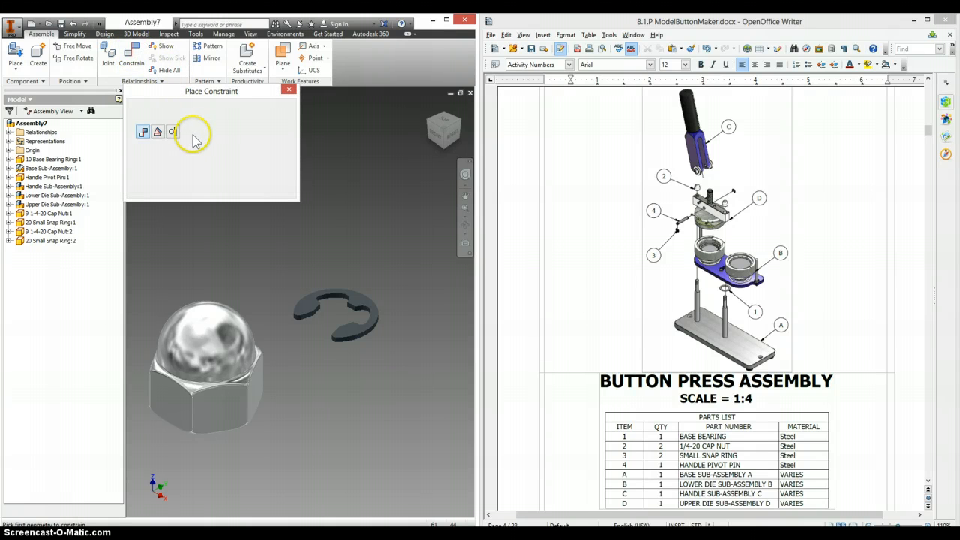
pyautogui.click(188, 132)
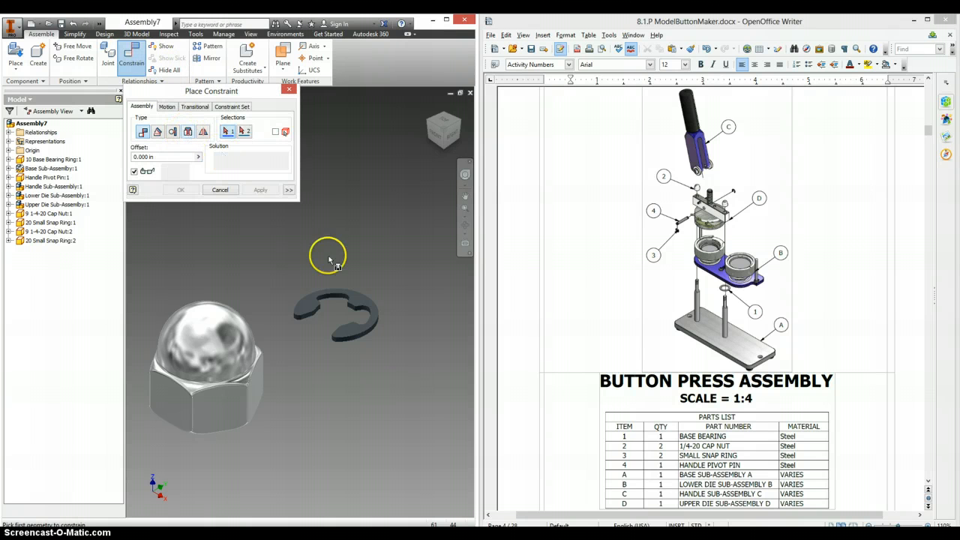
pyautogui.click(347, 294)
pyautogui.scroll(6, 369, 299)
pyautogui.scroll(3, 202, 306)
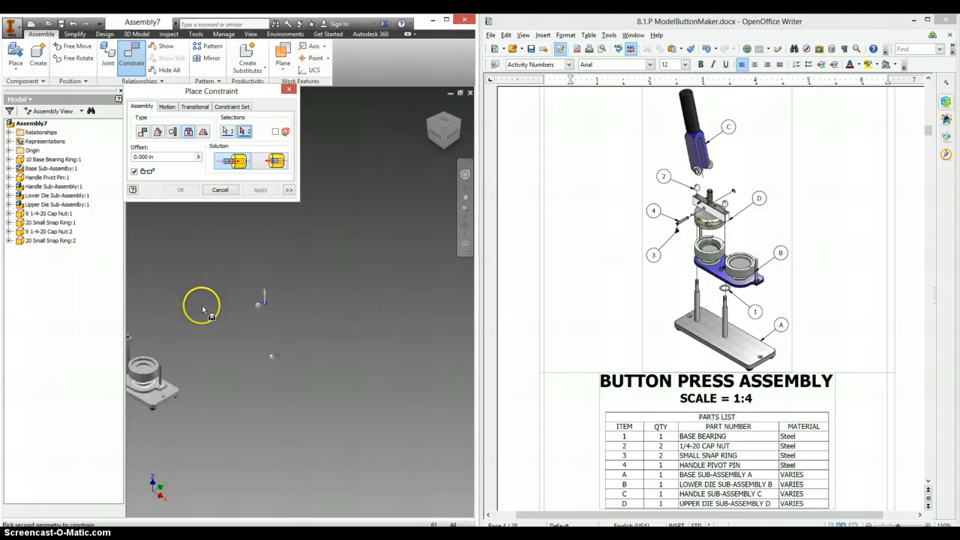
pyautogui.scroll(-3, 278, 333)
pyautogui.scroll(-8, 213, 328)
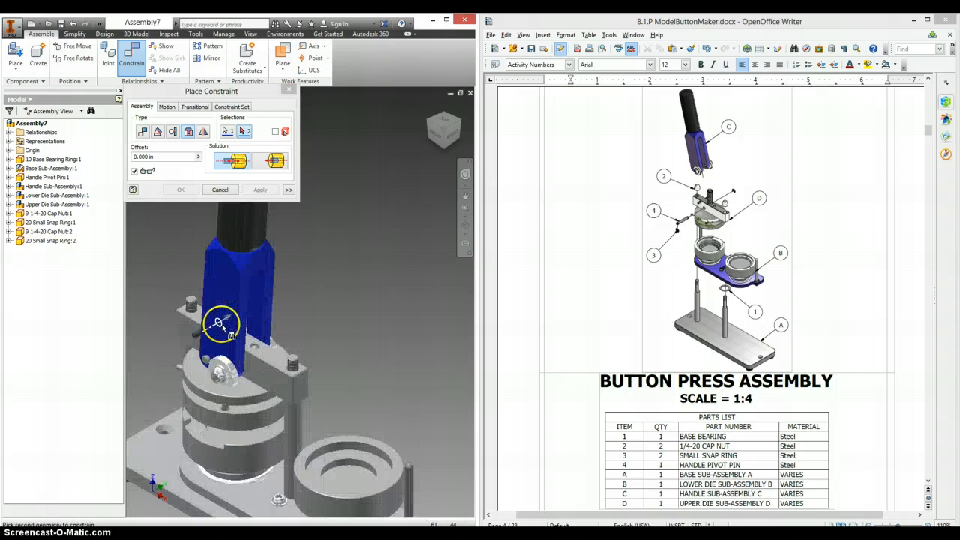
pyautogui.scroll(6, 244, 327)
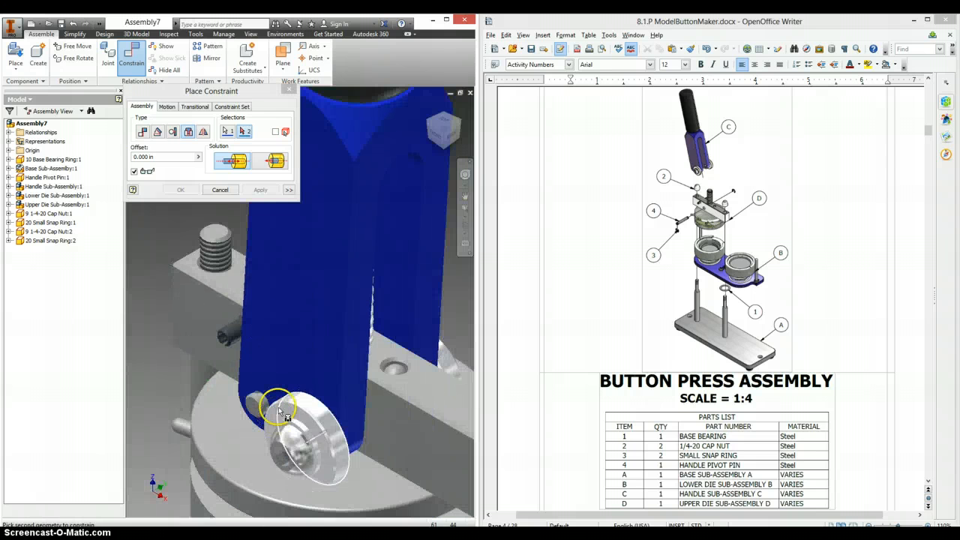
pyautogui.scroll(-6, 259, 396)
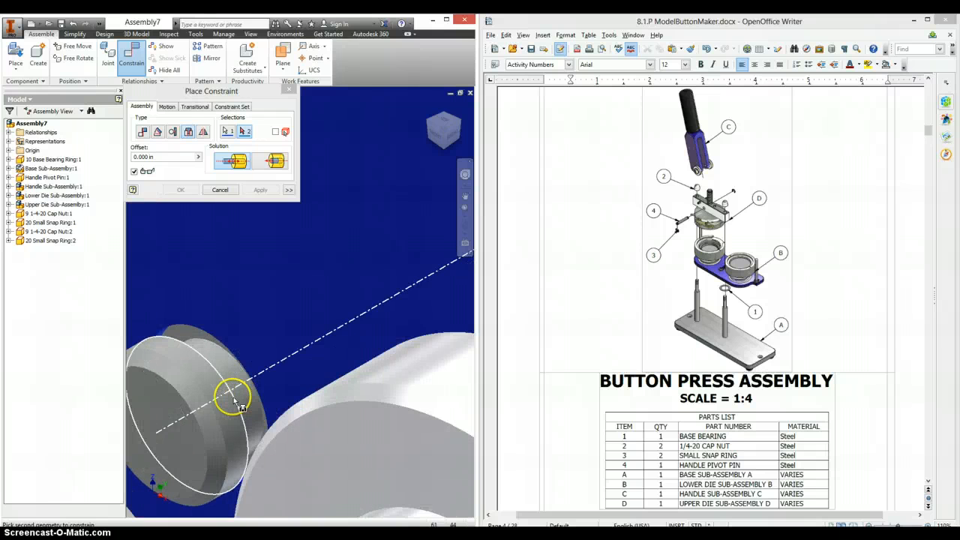
pyautogui.click(234, 398)
pyautogui.scroll(3, 223, 366)
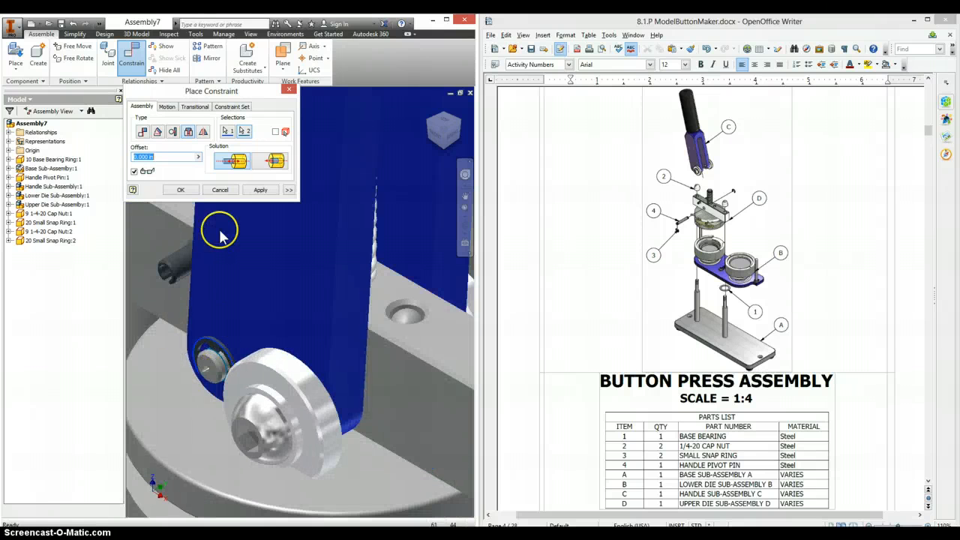
pyautogui.click(257, 189)
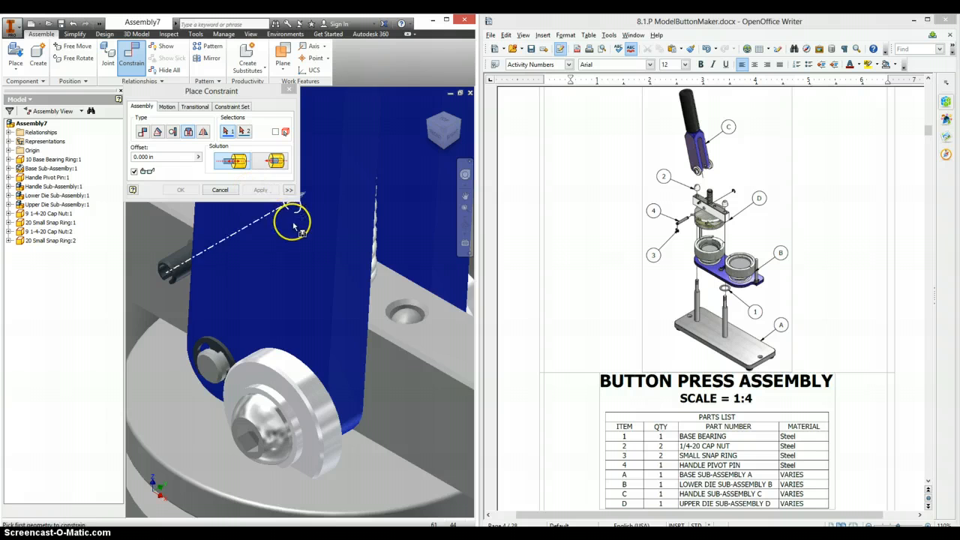
# Insert the remaining small snap ring into the groove at the pivot pin's opposite end, using the Opposed solution
pyautogui.scroll(5, 299, 224)
pyautogui.click(459, 125)
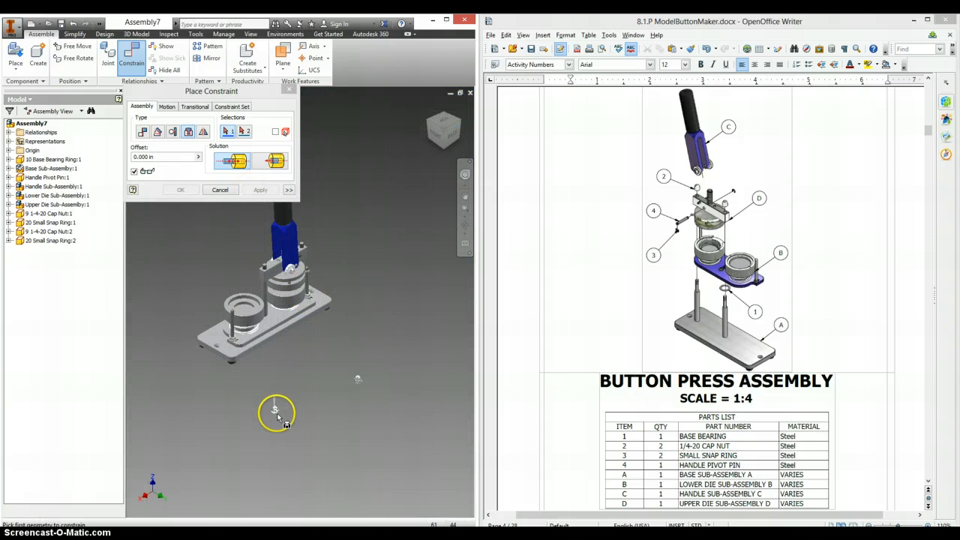
pyautogui.scroll(-8, 275, 411)
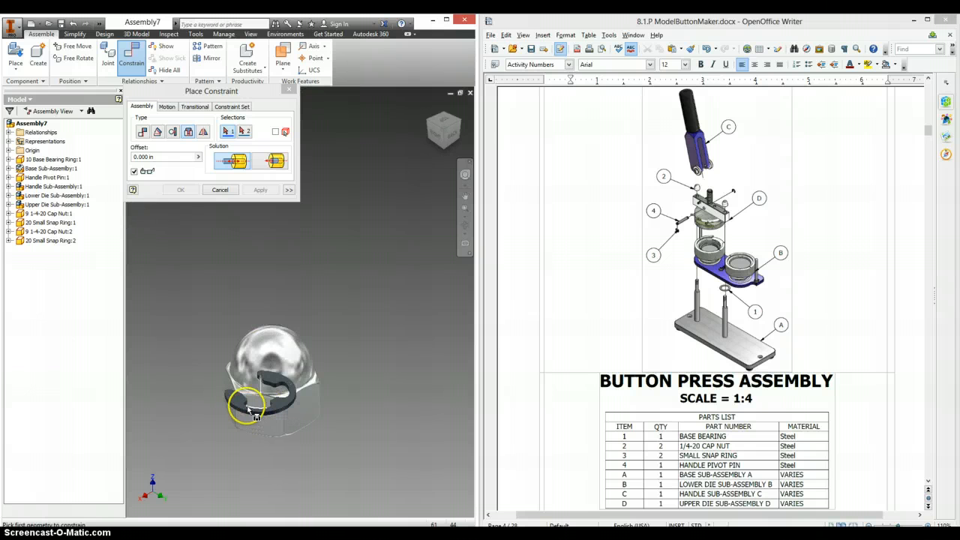
pyautogui.click(249, 405)
pyautogui.scroll(8, 289, 323)
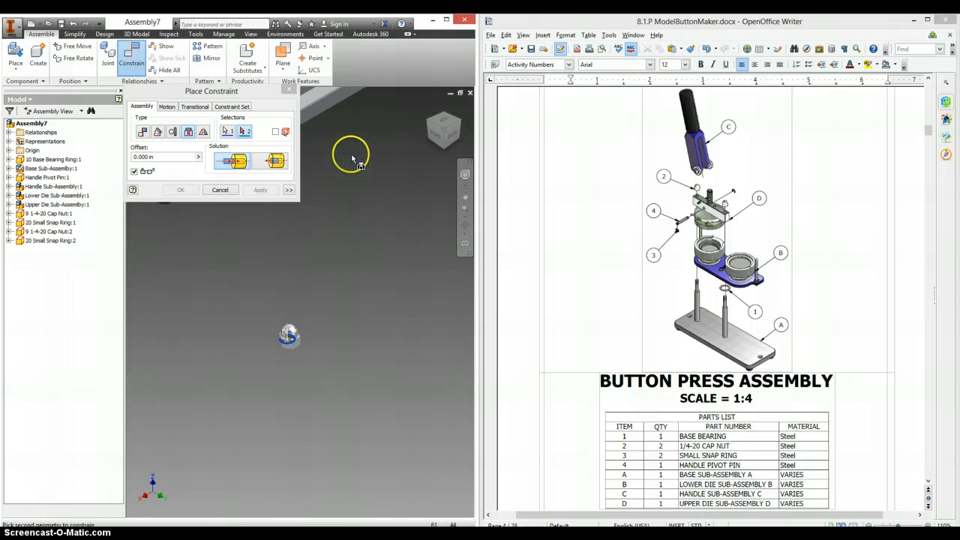
pyautogui.scroll(-5, 349, 165)
pyautogui.scroll(-2, 315, 150)
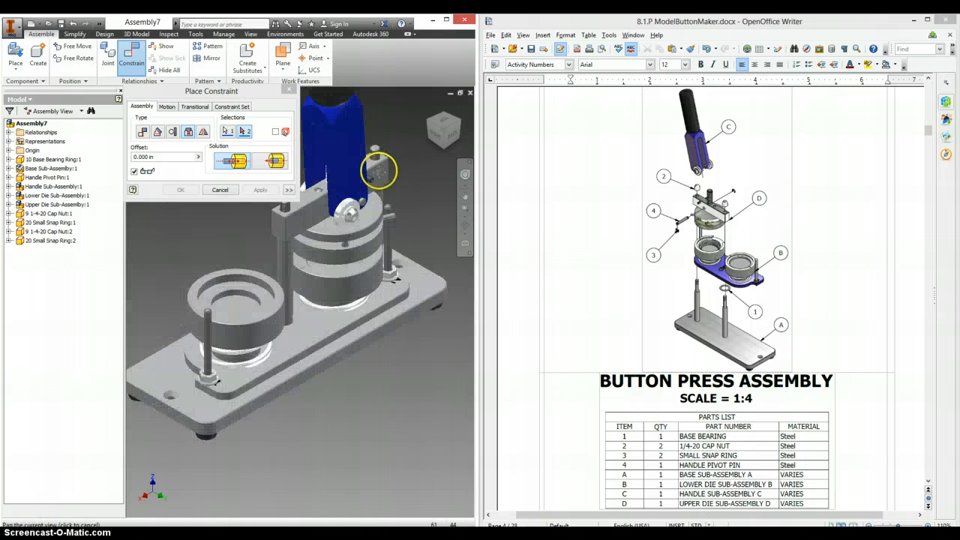
pyautogui.scroll(-3, 354, 195)
pyautogui.scroll(-3, 358, 198)
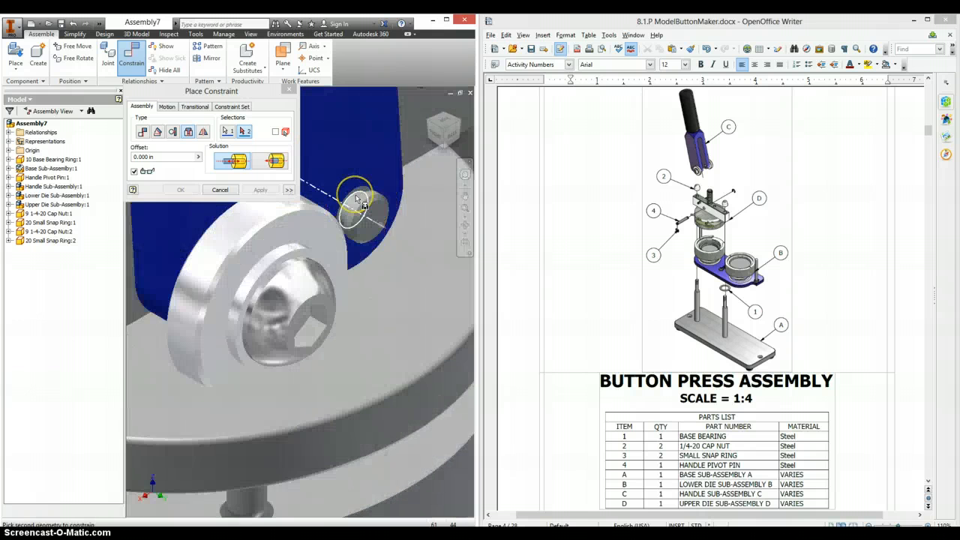
pyautogui.scroll(-2, 360, 197)
pyautogui.click(365, 209)
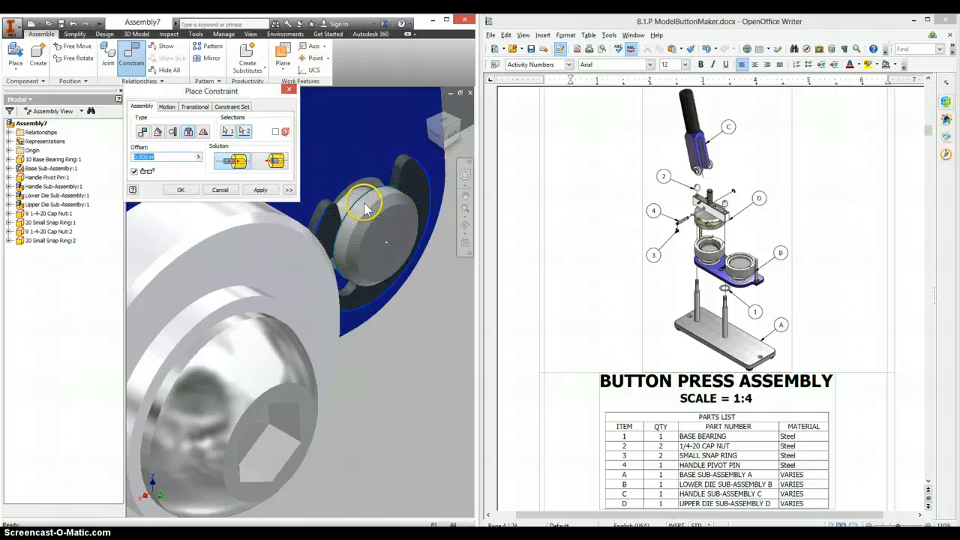
pyautogui.click(260, 191)
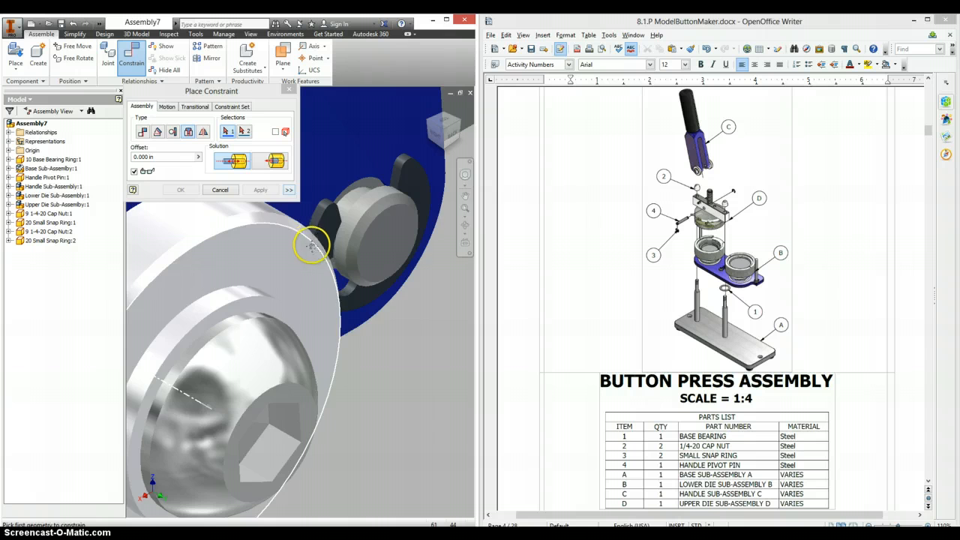
# Insert one loose 1/4-20 cap nut onto the threaded post end beside the empty lower die, using the Opposed solution
pyautogui.scroll(10, 312, 245)
pyautogui.scroll(-10, 270, 423)
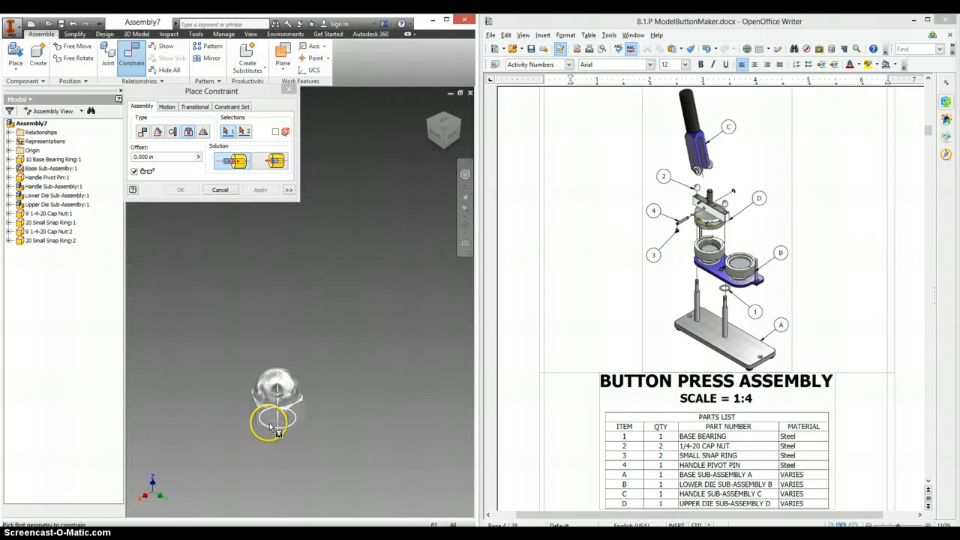
pyautogui.click(281, 434)
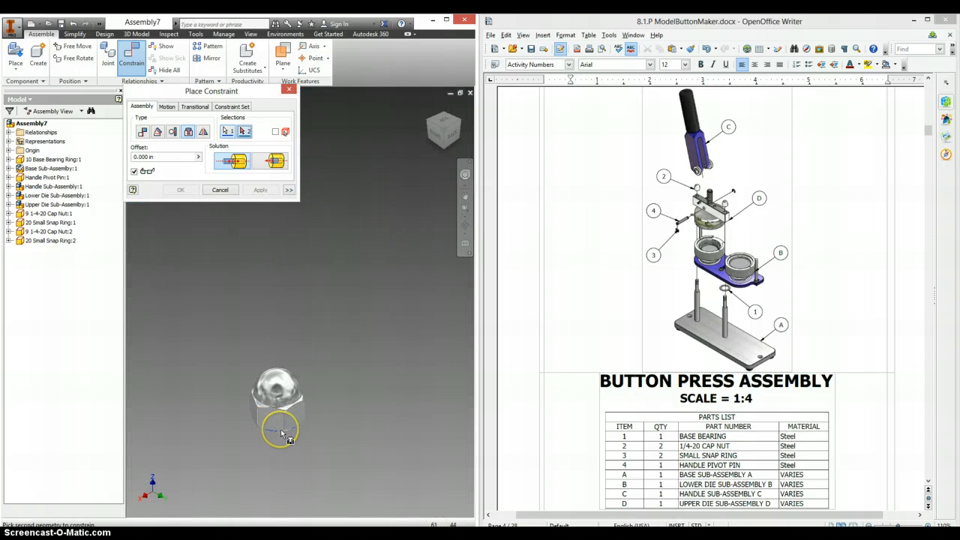
pyautogui.scroll(8, 300, 294)
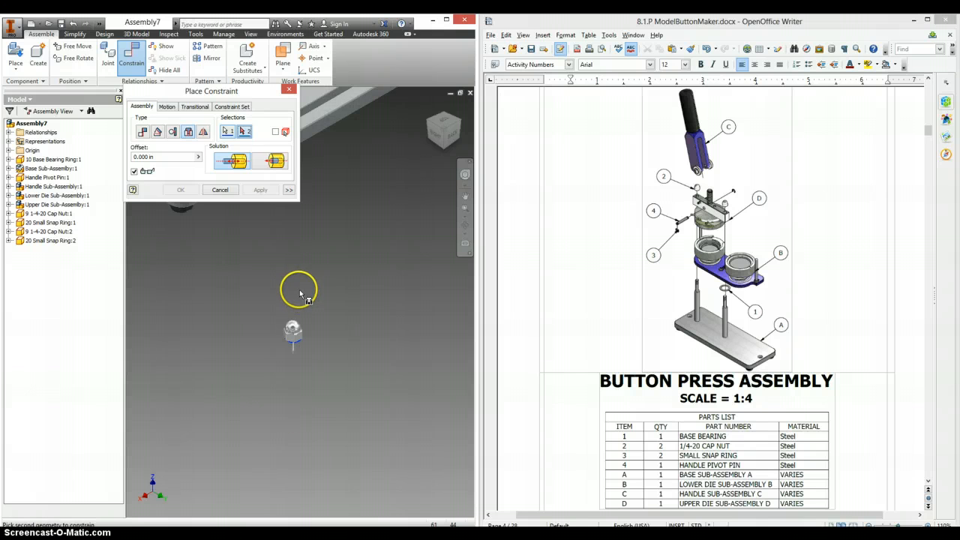
pyautogui.scroll(3, 323, 315)
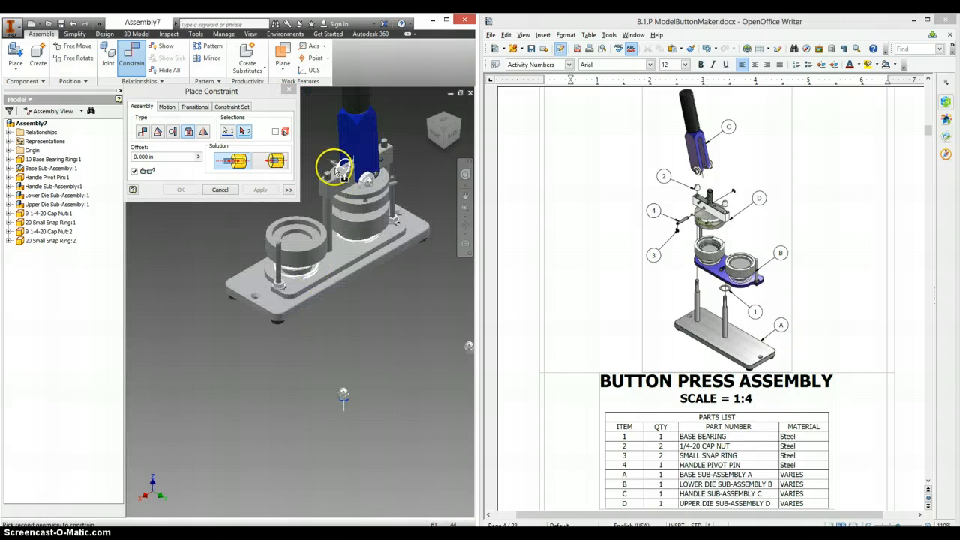
pyautogui.scroll(-6, 329, 173)
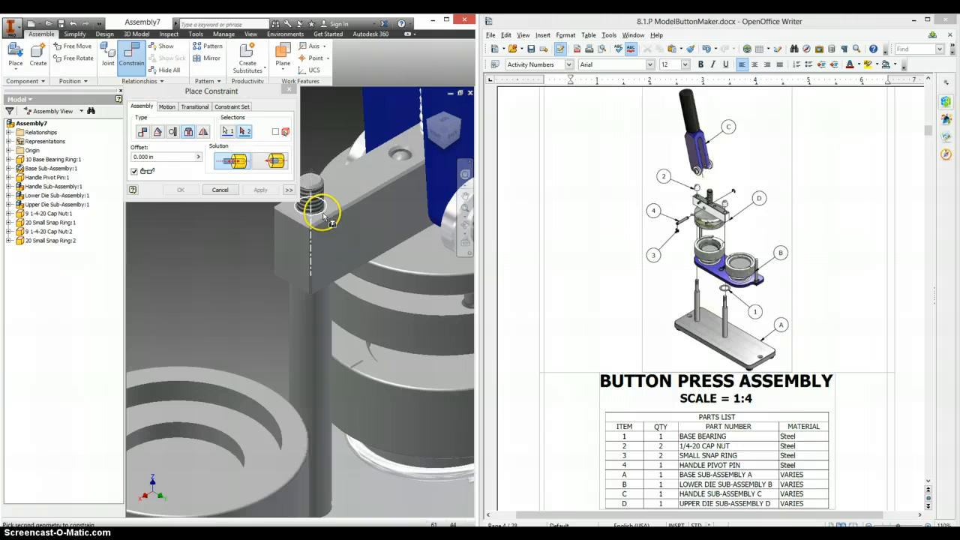
pyautogui.click(322, 214)
pyautogui.click(261, 190)
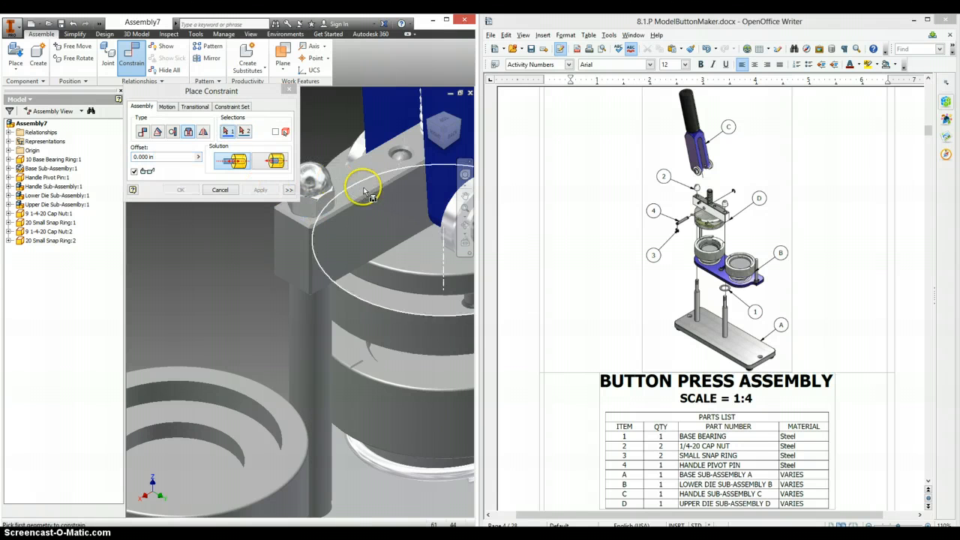
# Insert the remaining 1/4-20 cap nut onto the threaded post at the crossbar's opposite end, using the Opposed solution, and finish constraining
pyautogui.scroll(5, 364, 185)
pyautogui.scroll(-5, 400, 158)
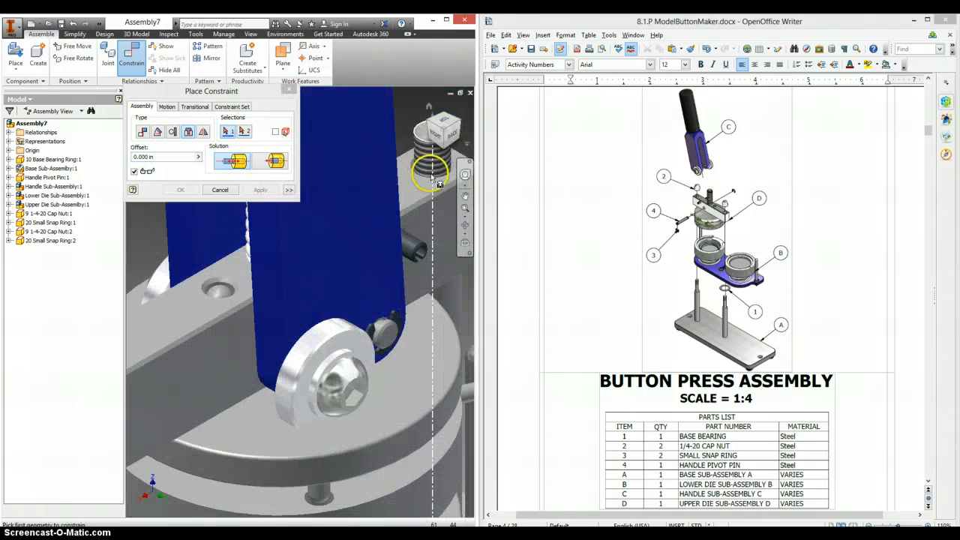
pyautogui.click(427, 154)
pyautogui.scroll(5, 426, 178)
pyautogui.scroll(5, 425, 247)
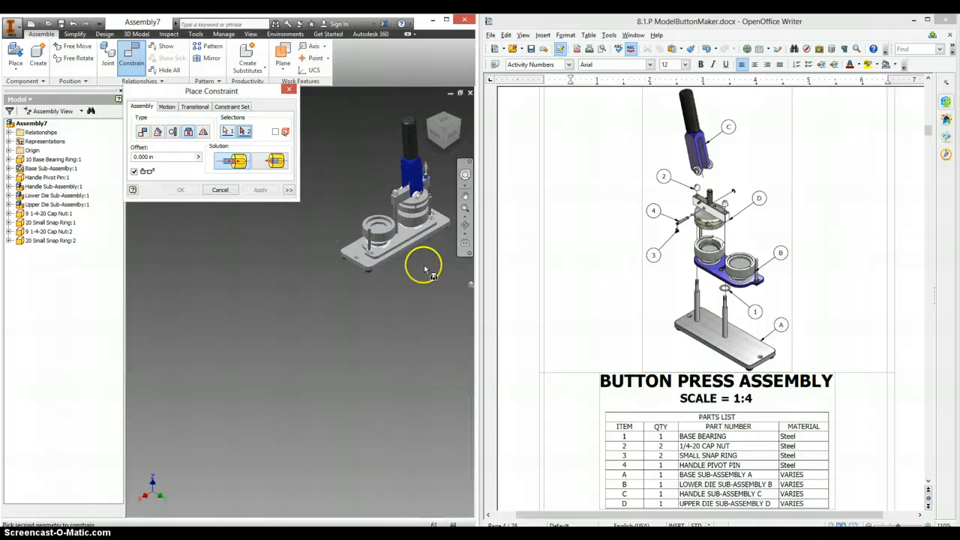
pyautogui.scroll(-8, 373, 319)
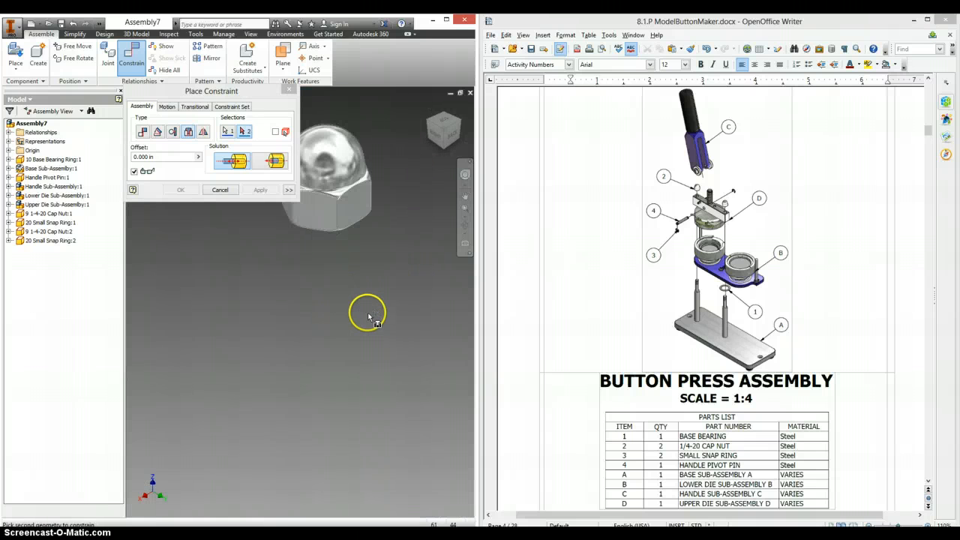
pyautogui.click(345, 234)
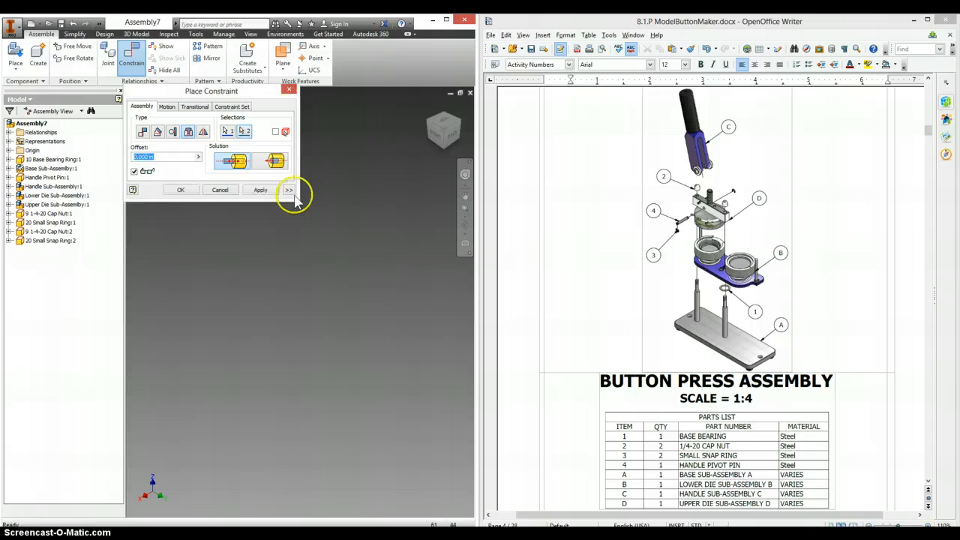
pyautogui.scroll(5, 361, 176)
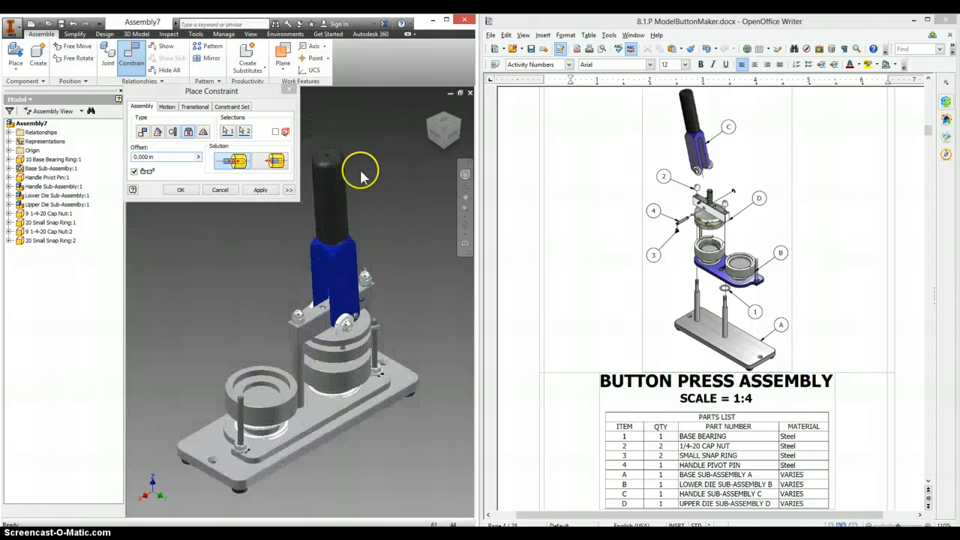
pyautogui.click(260, 190)
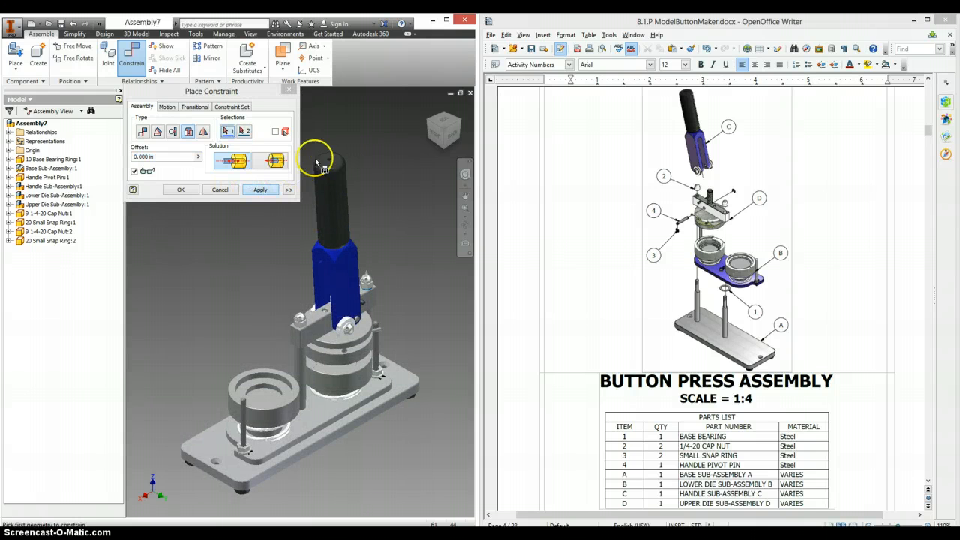
pyautogui.click(290, 91)
# Tilt the handle sub-assembly about its pivot and try moving the upper die to test the press's motion
pyautogui.click(429, 107)
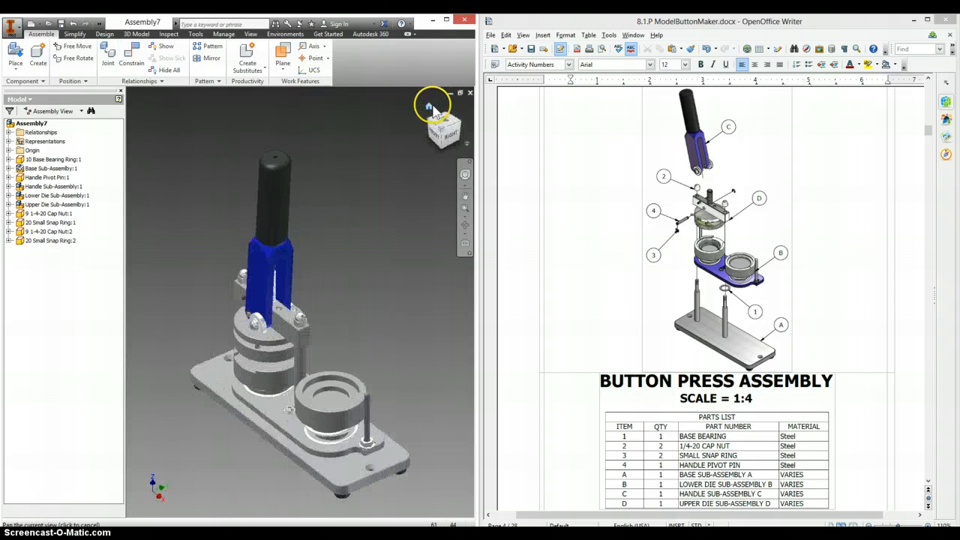
pyautogui.moveTo(270, 197); pyautogui.dragTo(233, 123)
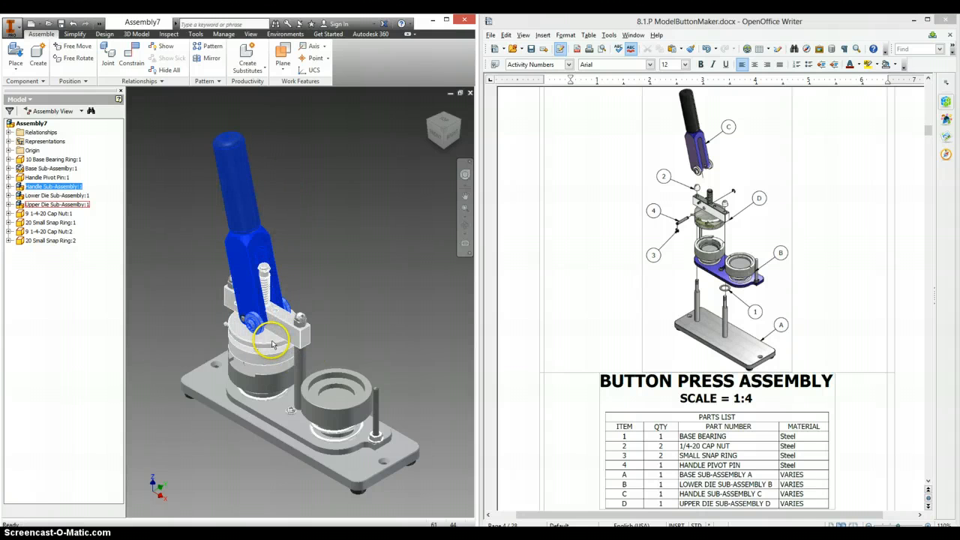
pyautogui.moveTo(273, 346); pyautogui.dragTo(270, 375)
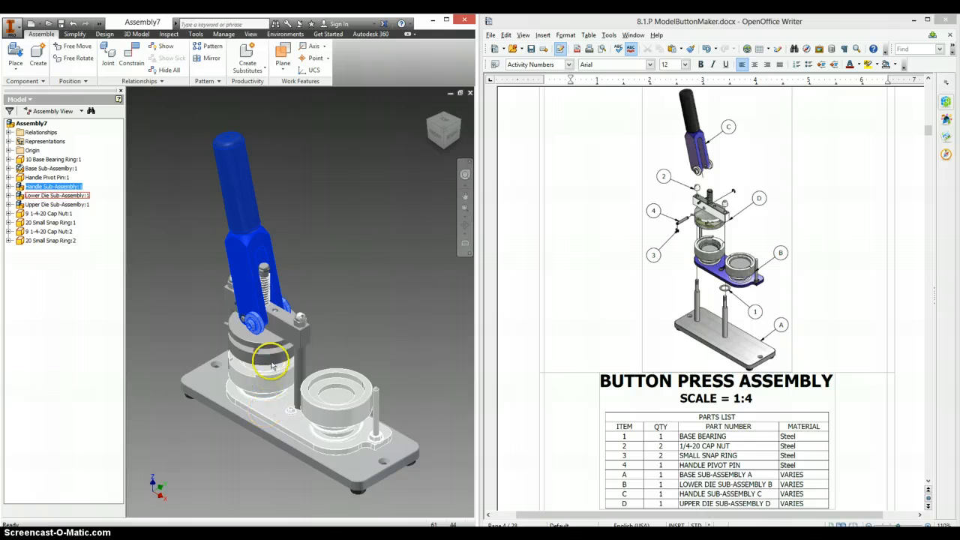
pyautogui.click(163, 231)
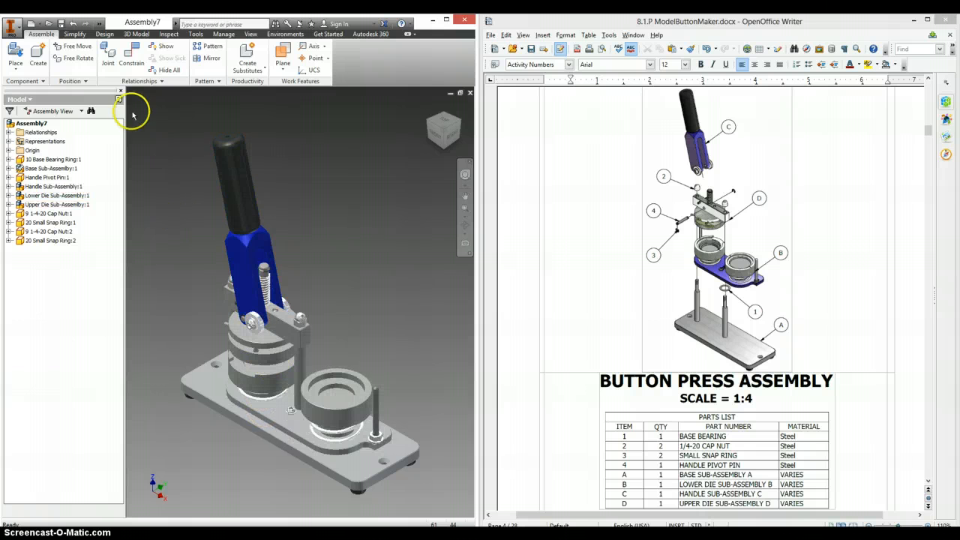
# Save the assembly as Button Press Assembly in the Button Maker folder, including all dependent part files migrated to the current format
pyautogui.click(48, 24)
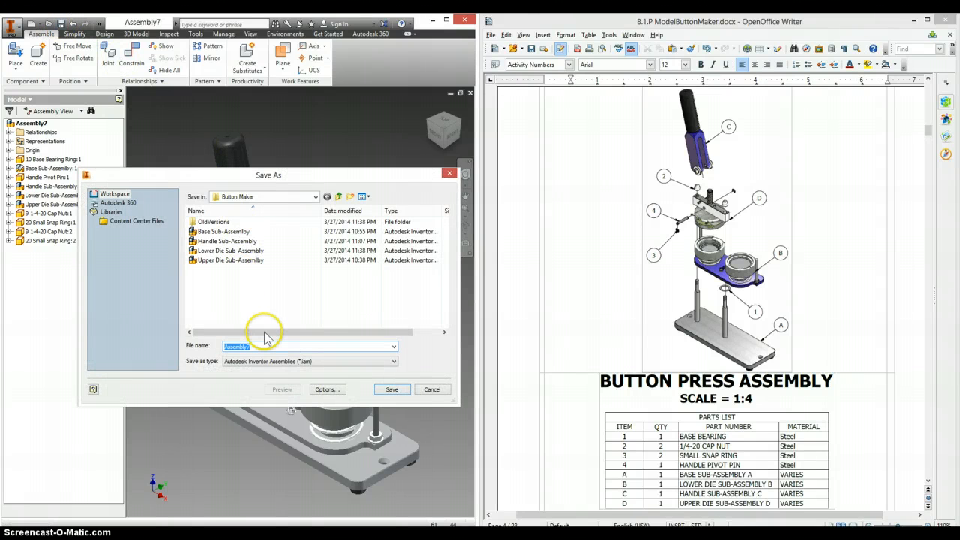
pyautogui.write('Button ')
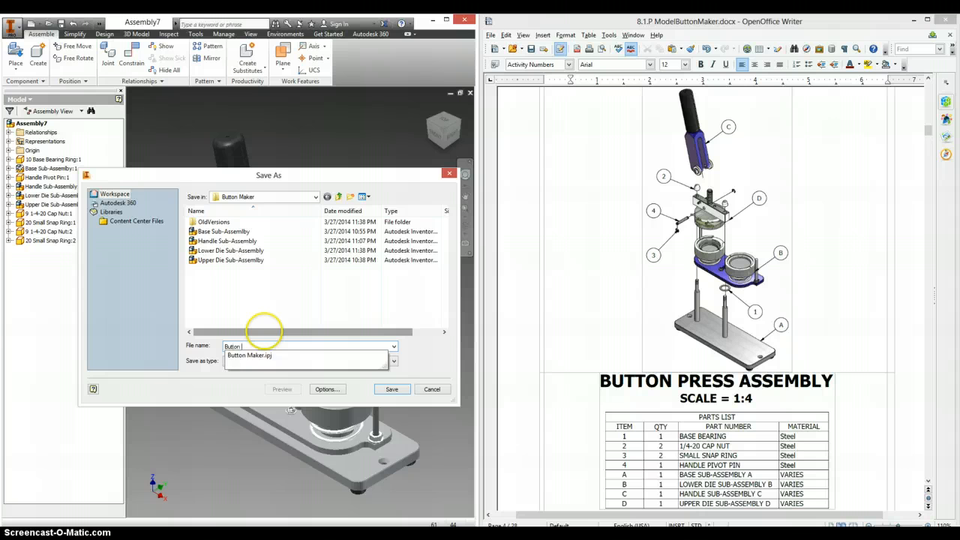
pyautogui.write('Press Assembly')
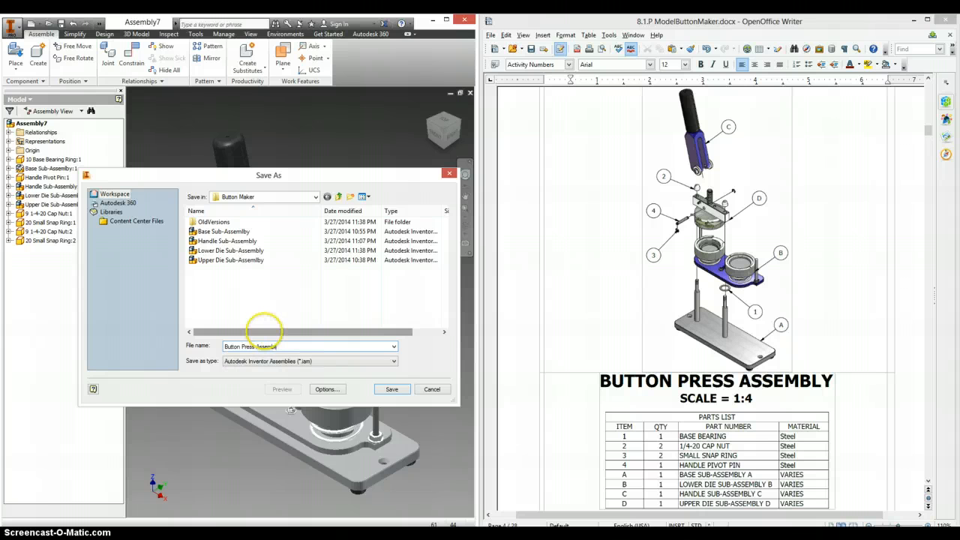
pyautogui.click(392, 388)
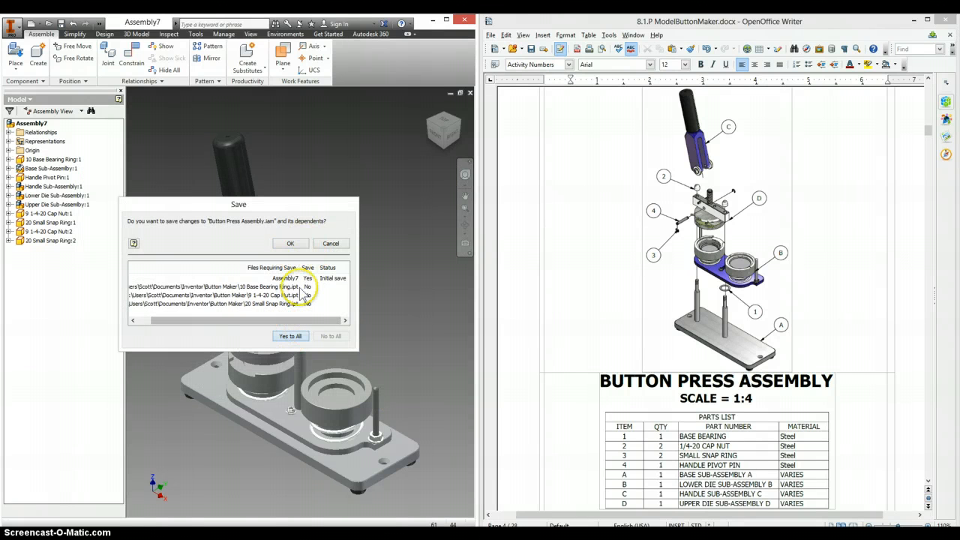
pyautogui.click(293, 338)
pyautogui.click(290, 243)
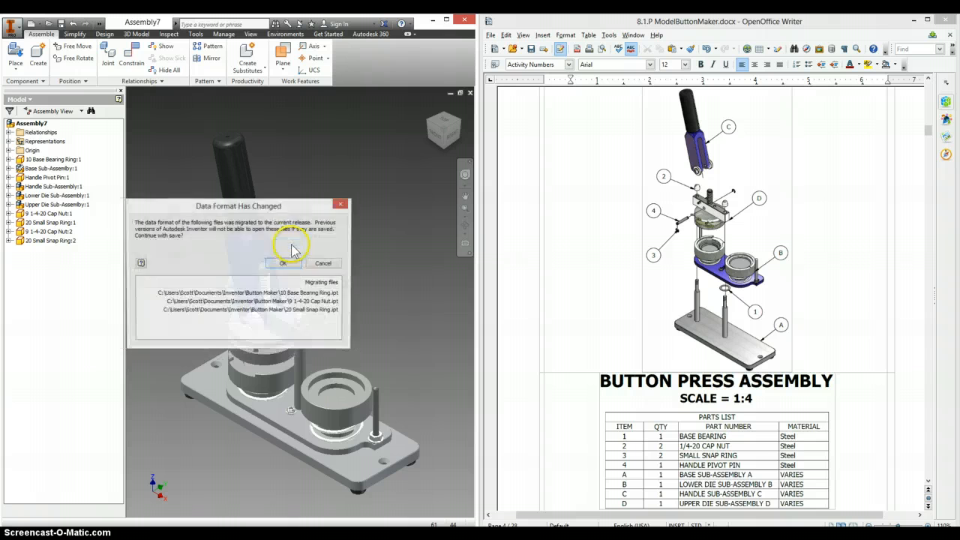
pyautogui.click(284, 264)
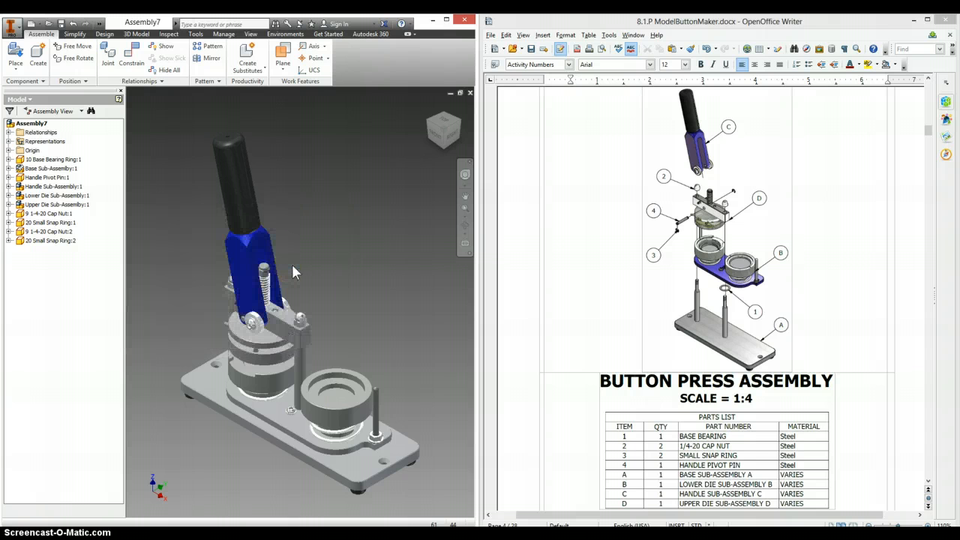